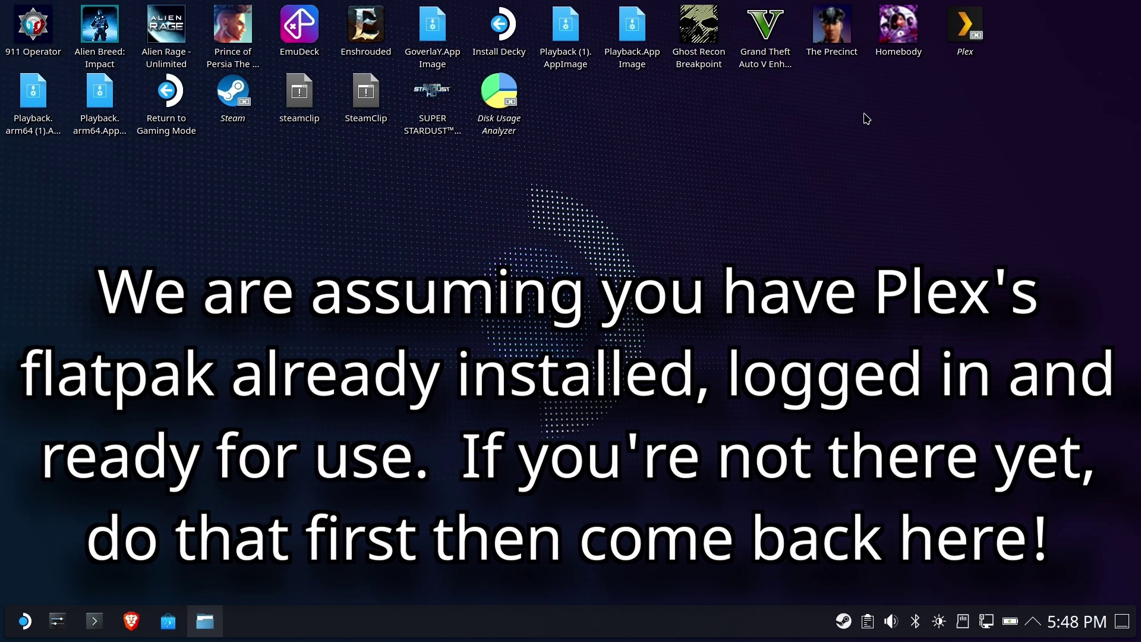
# - Launch Plex with the existing user profile and open Season 1 of Modern Family from the Continue Watching list
pyautogui.click(965, 26)
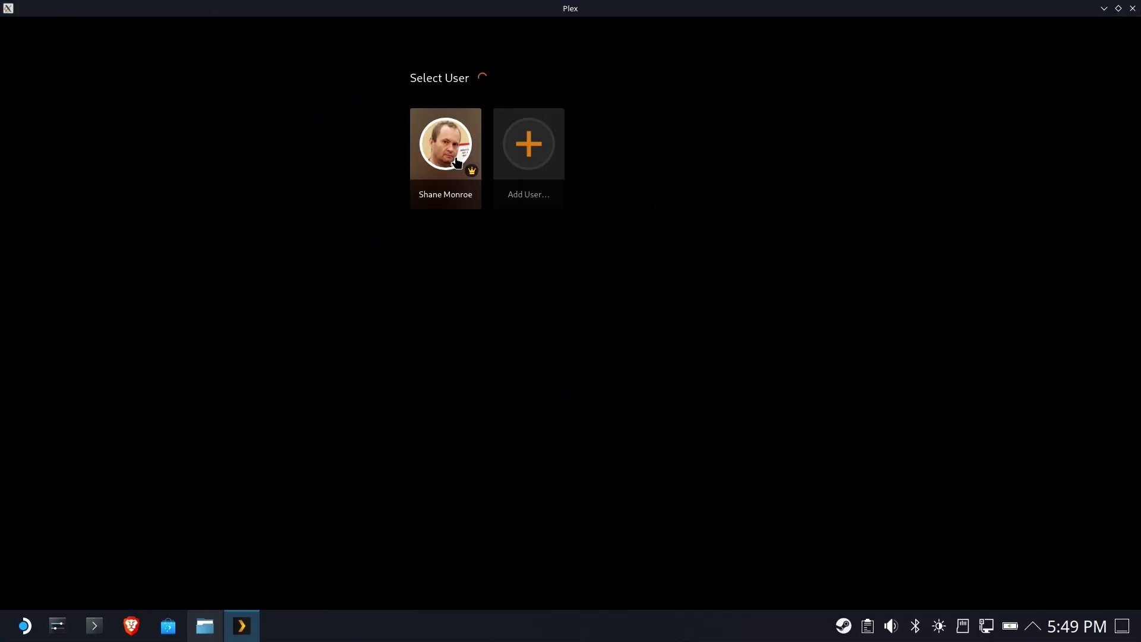
pyautogui.click(452, 164)
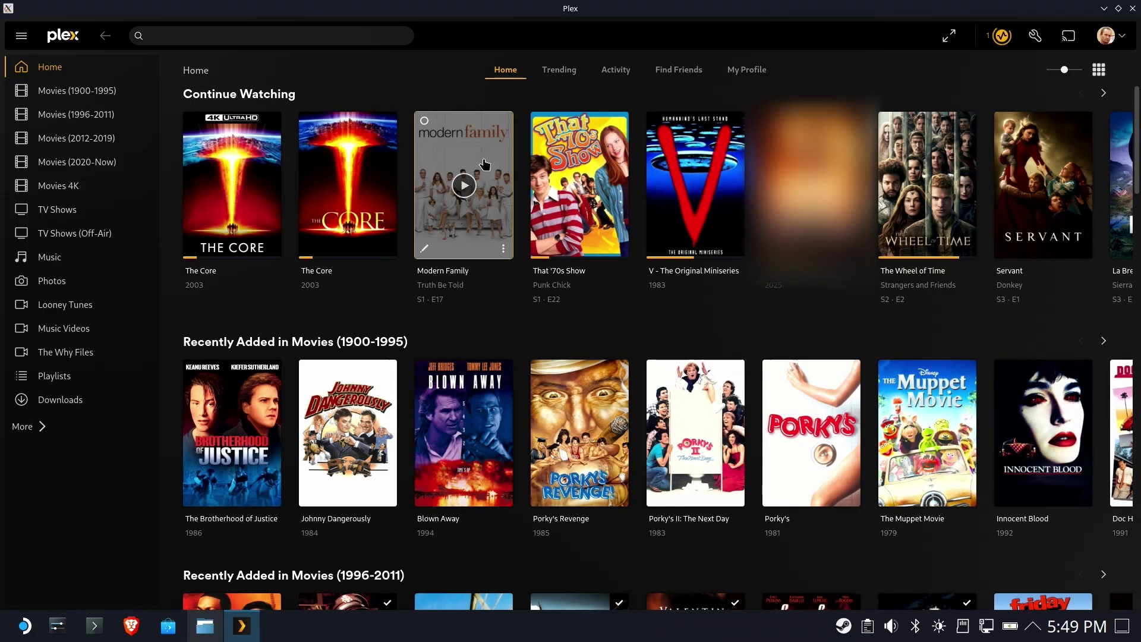
pyautogui.click(486, 164)
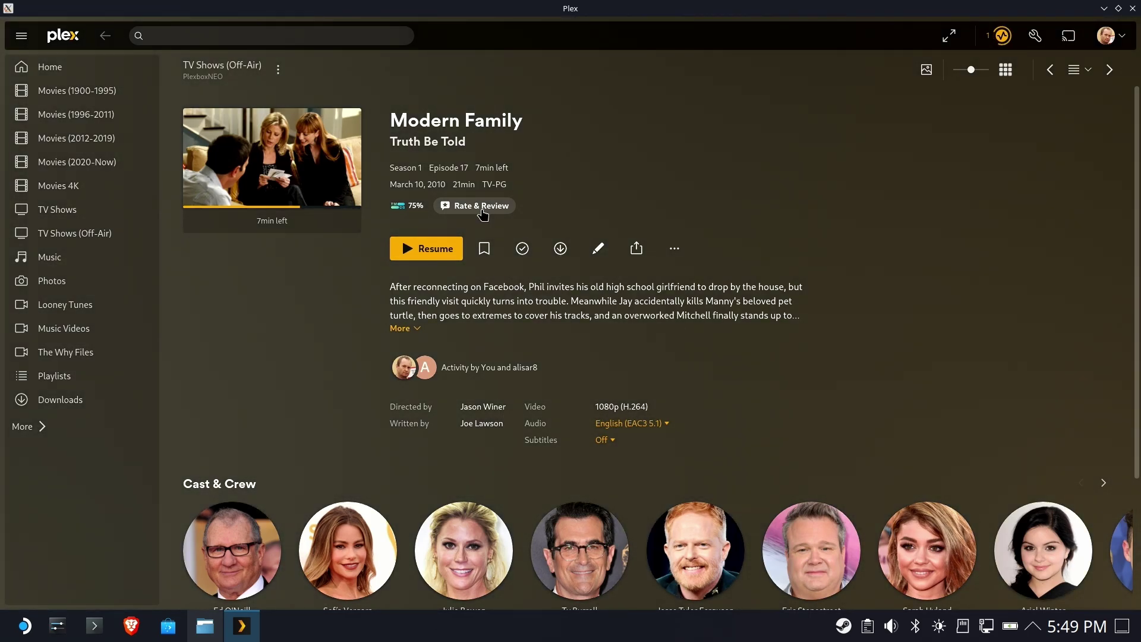
pyautogui.click(400, 170)
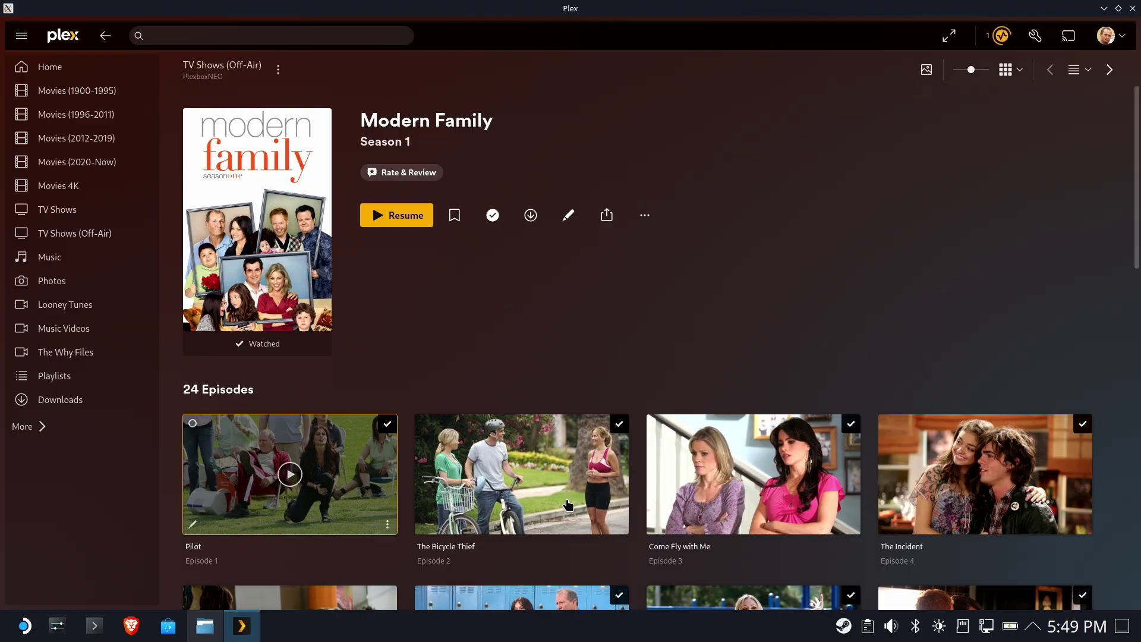
# - Download the Season 1 Pilot episode of Modern Family and view the Downloads section
pyautogui.click(358, 498)
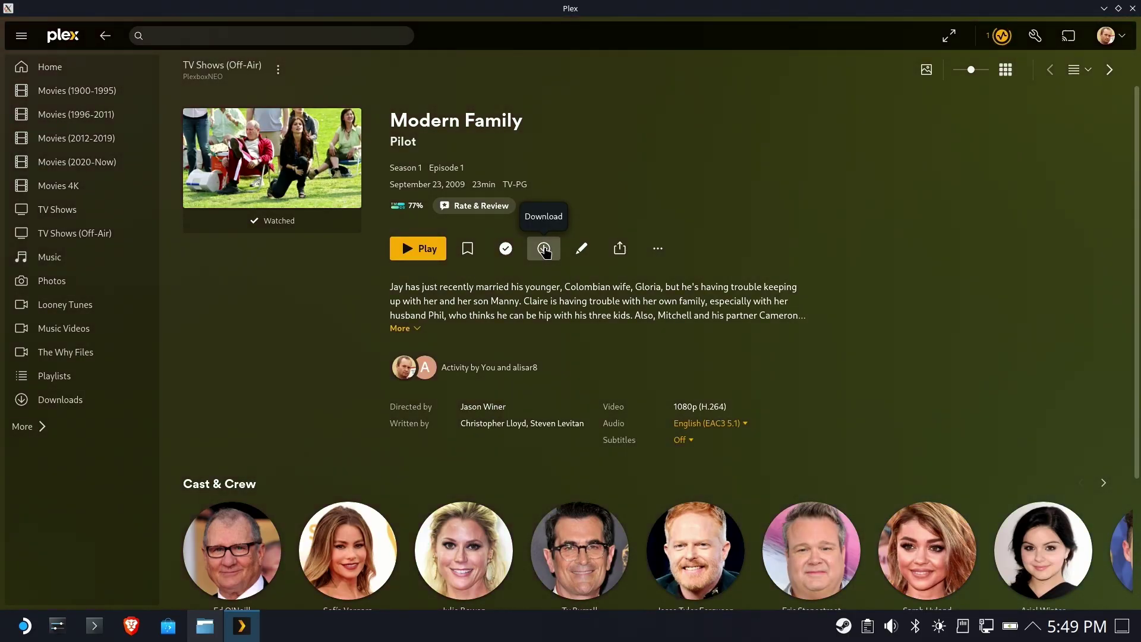
pyautogui.click(544, 250)
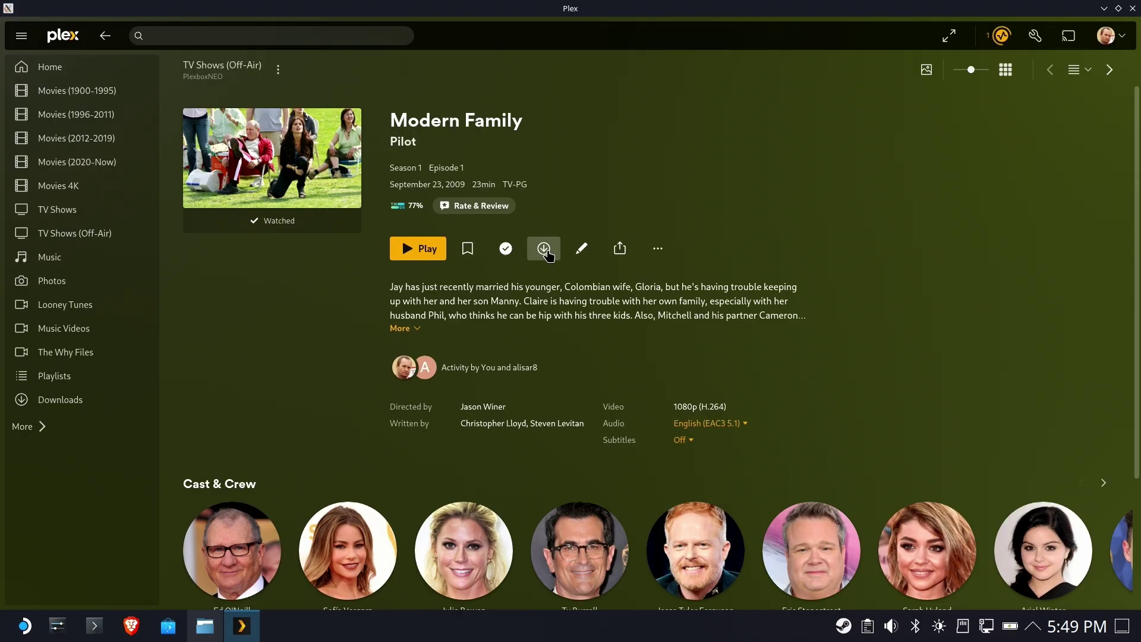
pyautogui.click(84, 401)
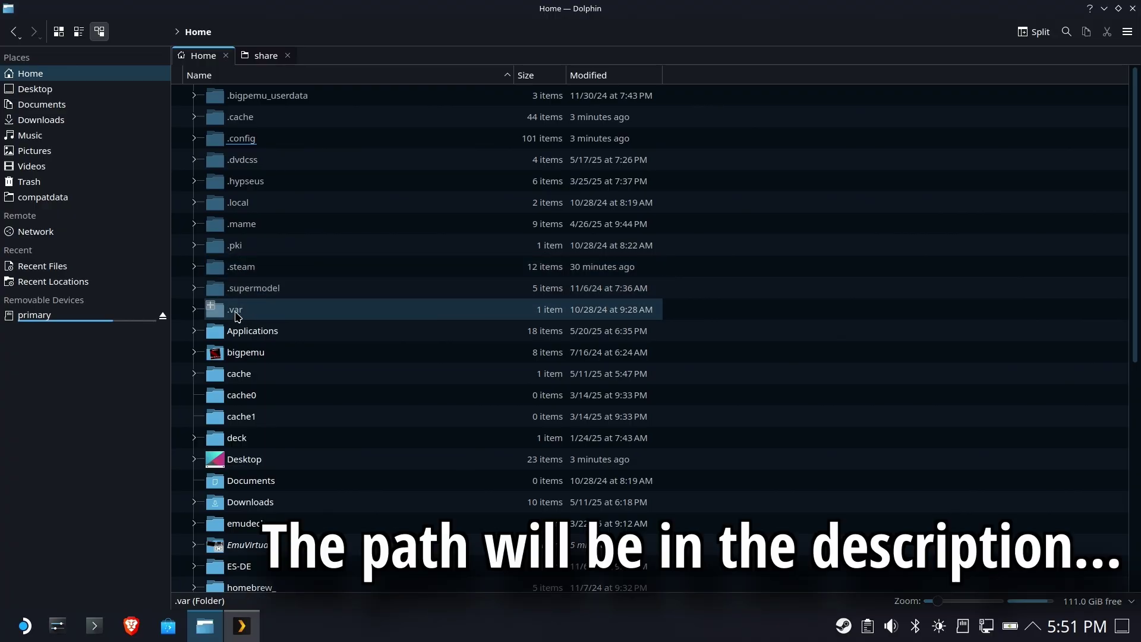
# - In the Dolphin file manager, go to the Sync folder at .var/app/tv.plex.PlexDesktop/data/plex/Plex Media Server in Home
pyautogui.click(238, 309)
pyautogui.click(234, 100)
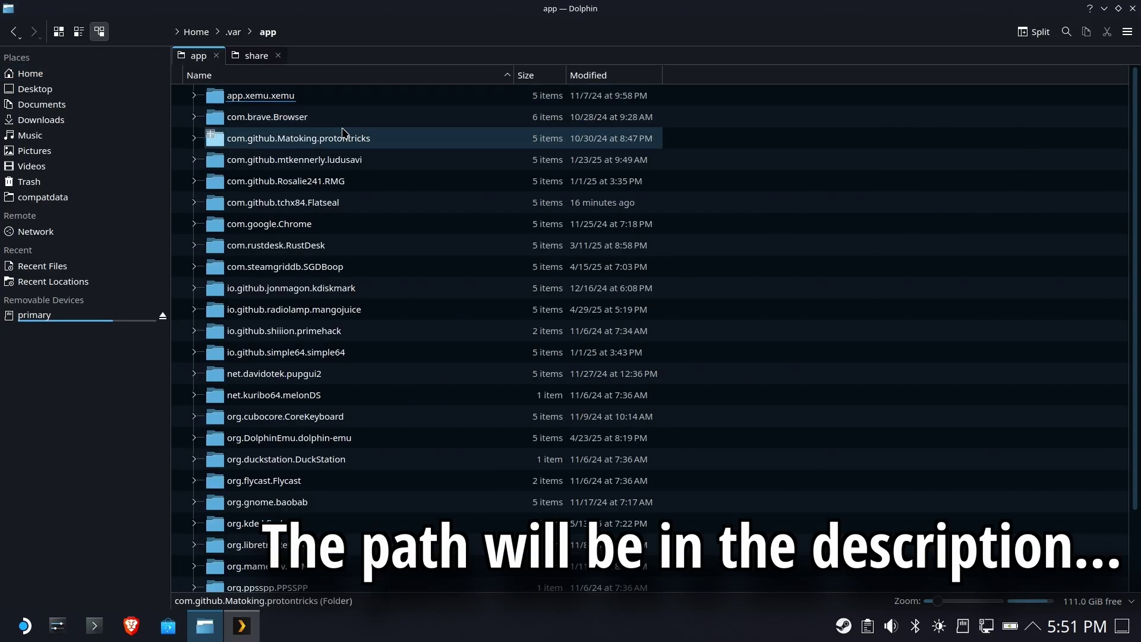
pyautogui.scroll(-3, 389, 272)
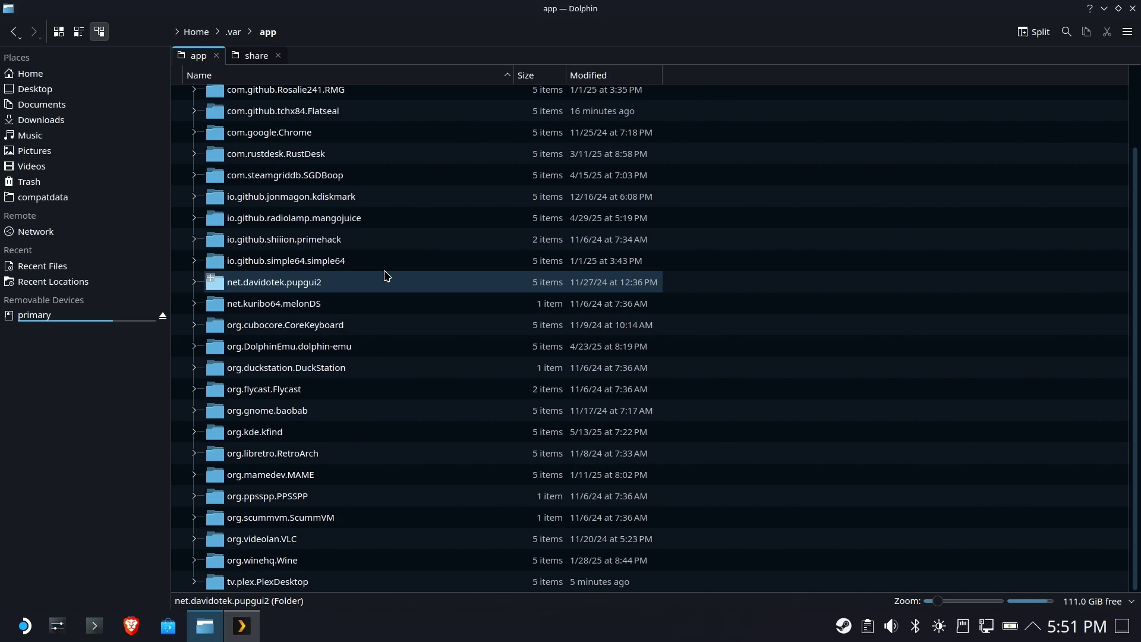
pyautogui.click(266, 583)
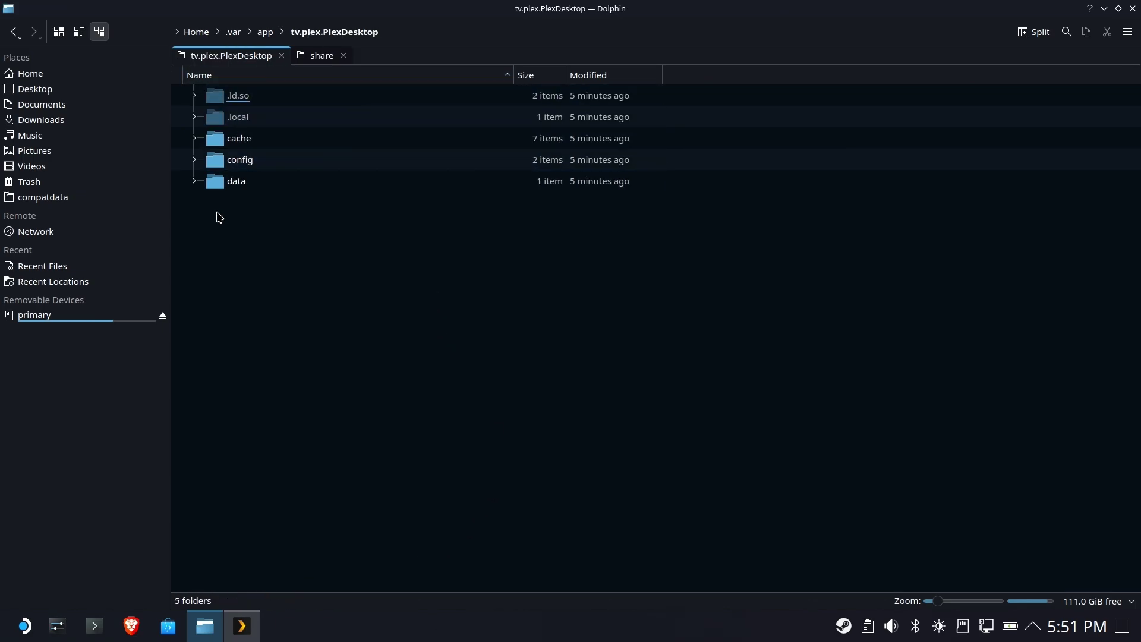
pyautogui.click(241, 182)
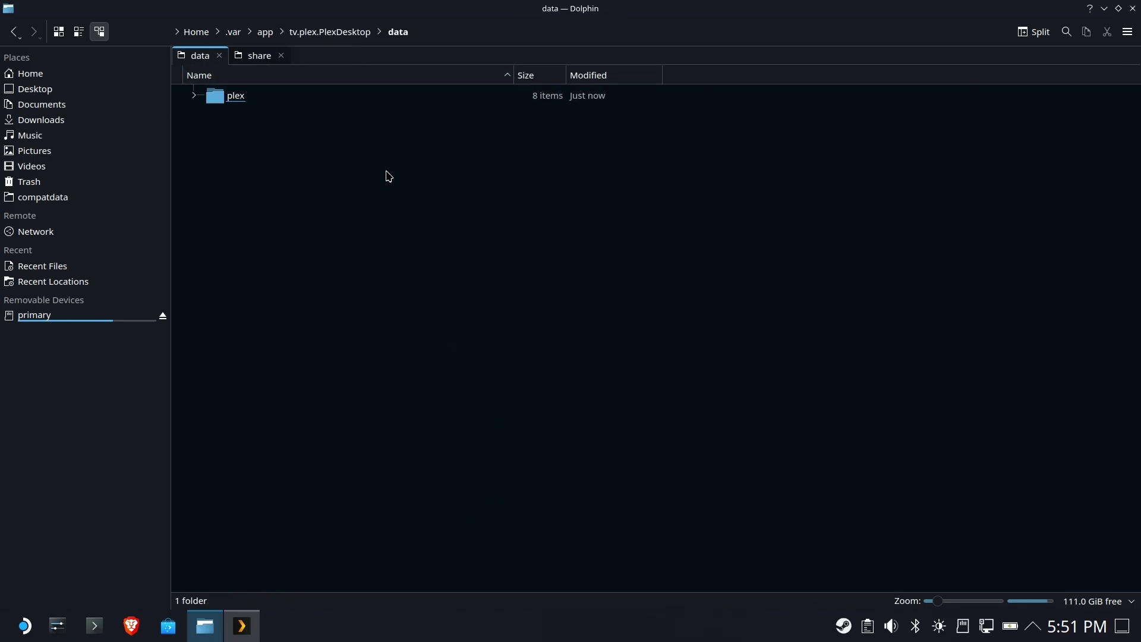
pyautogui.click(238, 97)
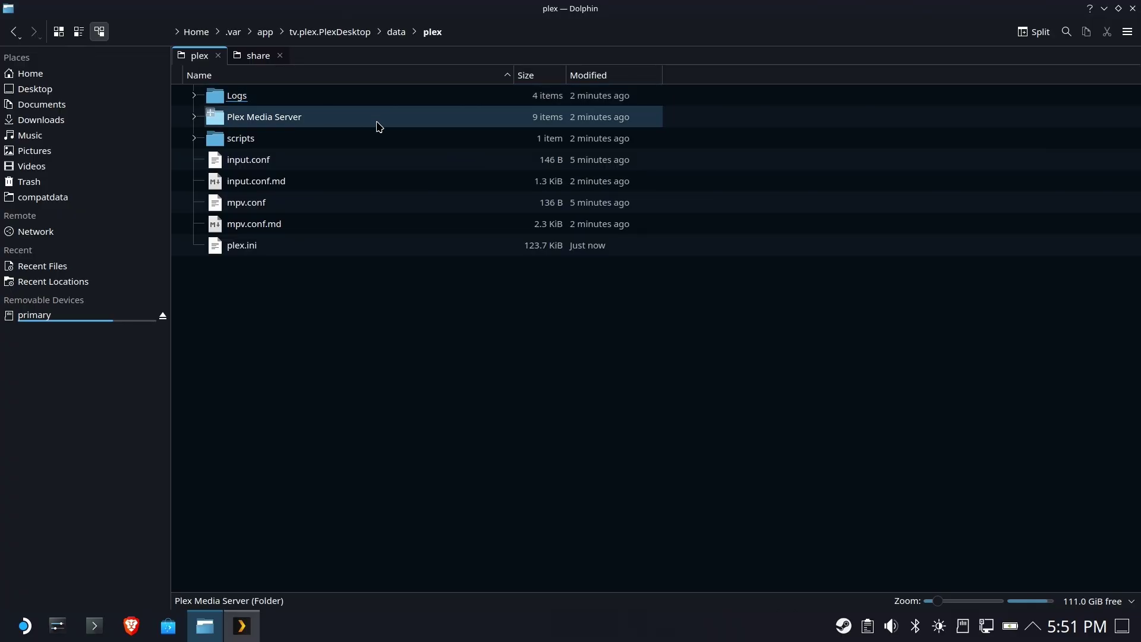
pyautogui.click(242, 115)
pyautogui.click(219, 226)
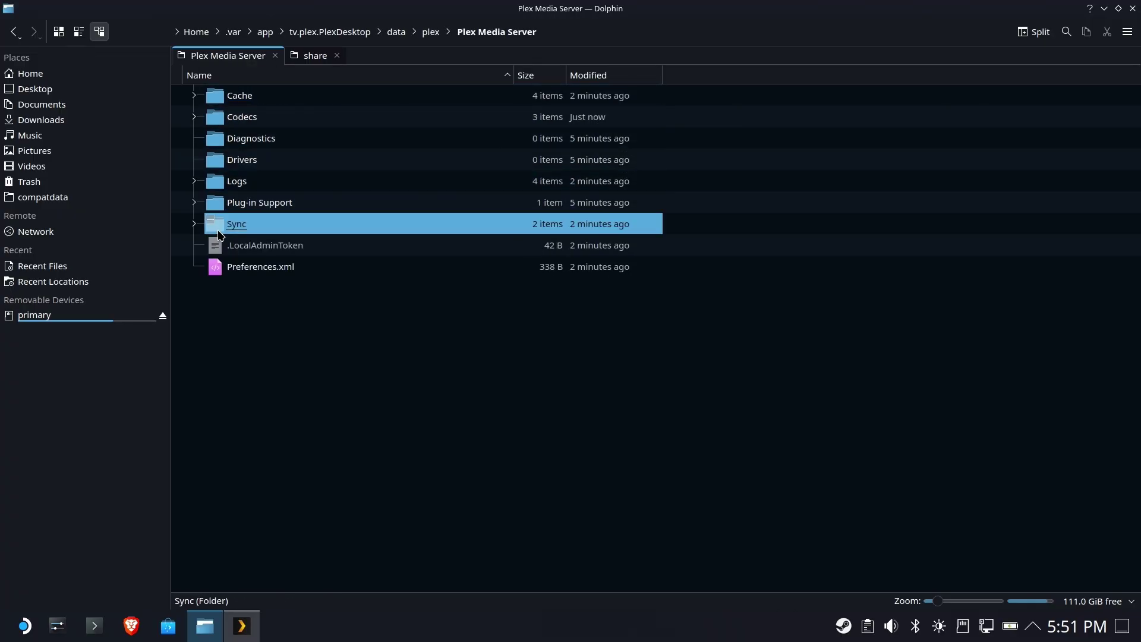
# - Display the Sync folder's full path as editable text and highlight it for reading
pyautogui.click(587, 32)
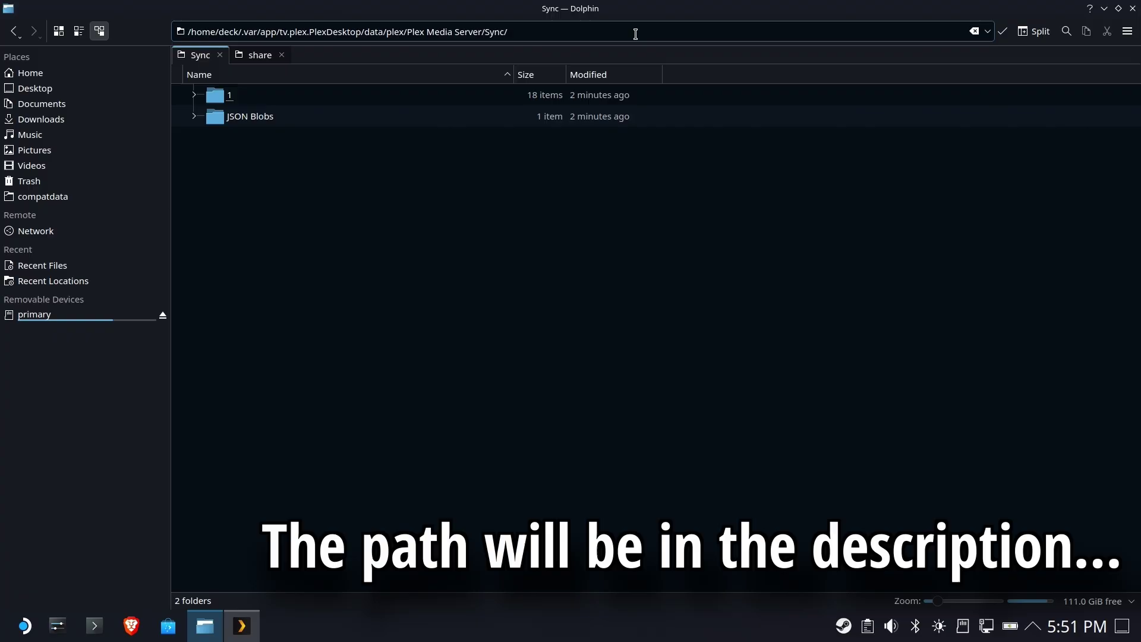
pyautogui.moveTo(632, 33); pyautogui.dragTo(102, 37)
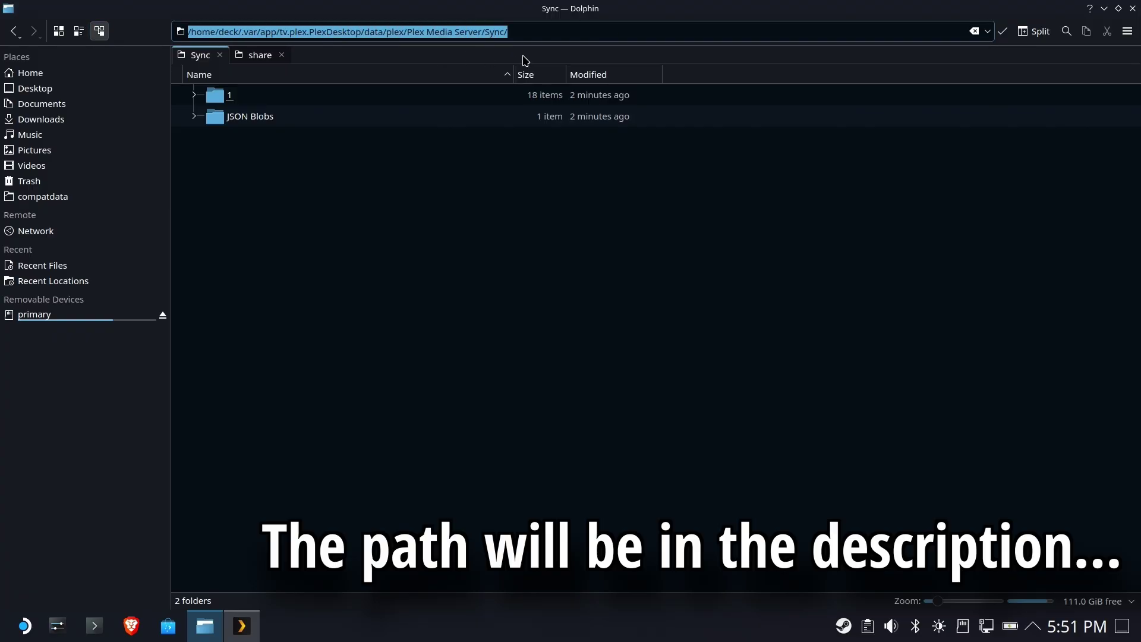
pyautogui.click(601, 173)
pyautogui.click(547, 31)
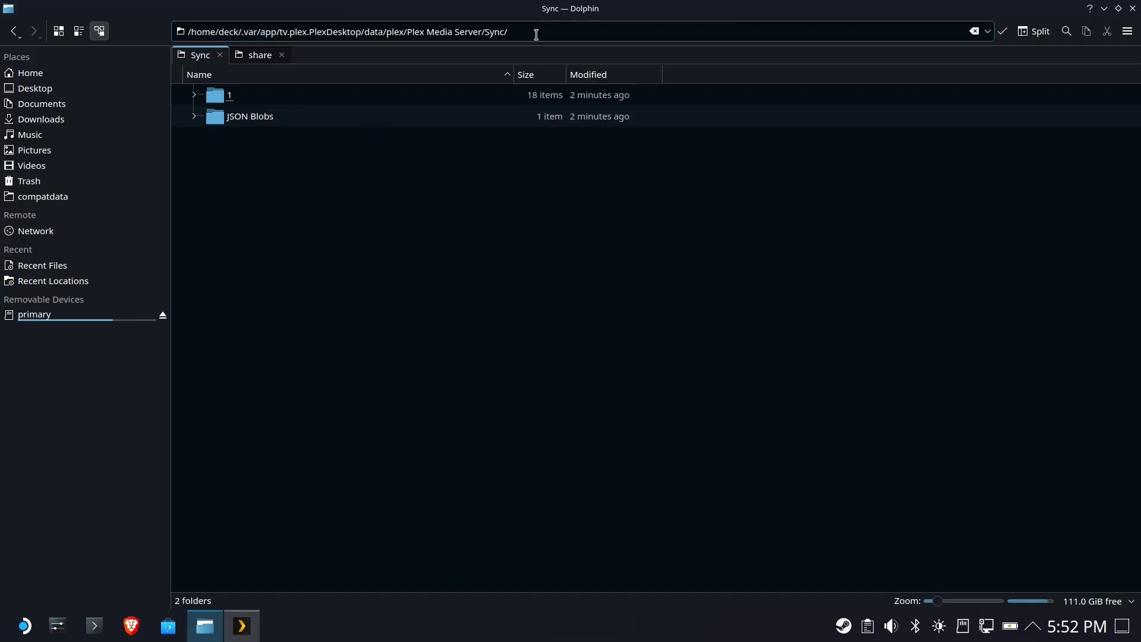
pyautogui.tripleClick(536, 35)
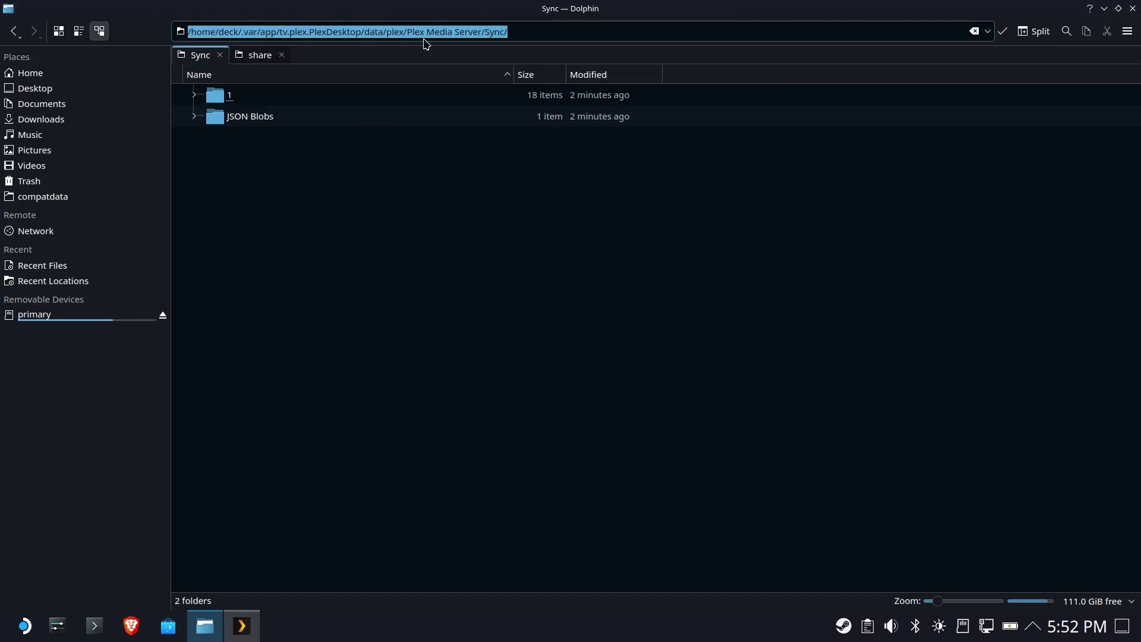
pyautogui.click(359, 198)
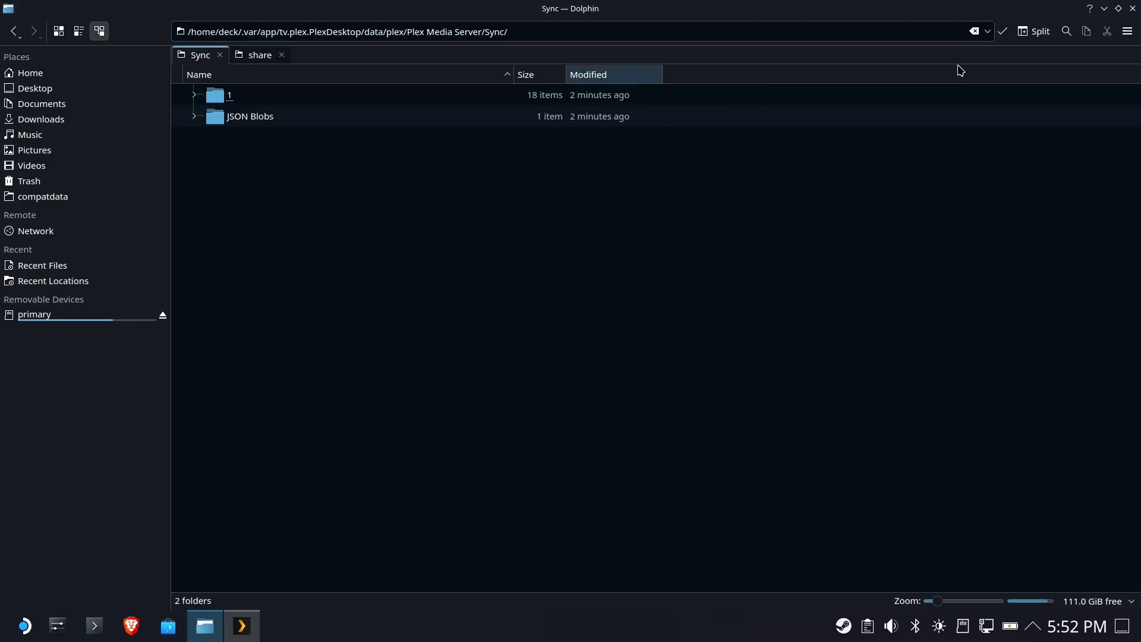
# - Split the file view, open the primary removable drive in the second pane and create a folder there named _PlexSync_
pyautogui.click(1032, 31)
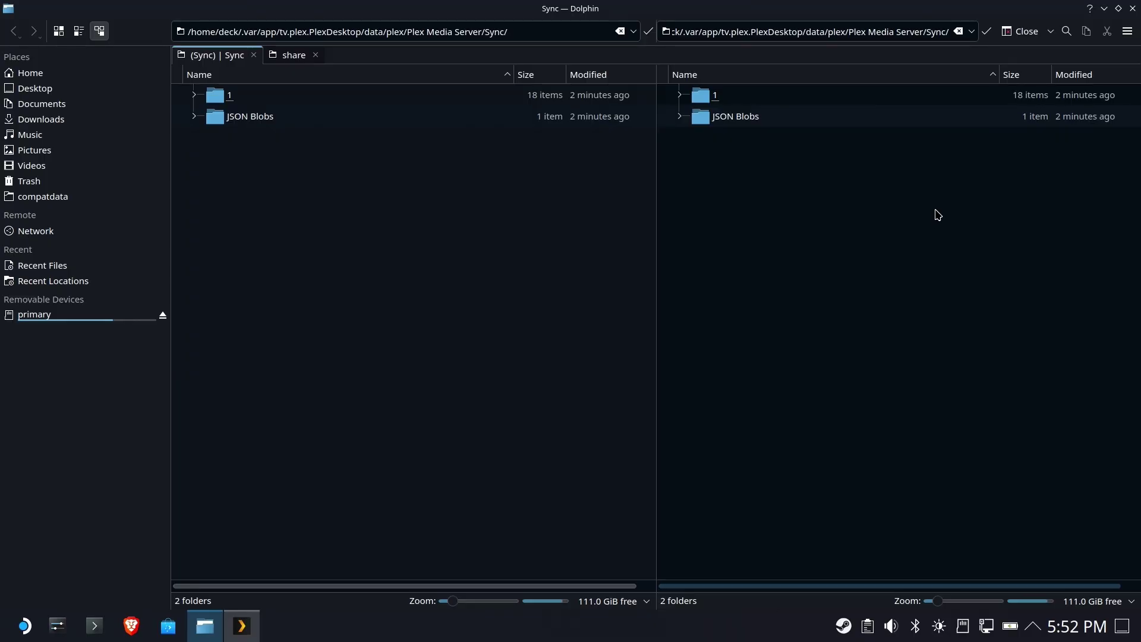
pyautogui.click(76, 314)
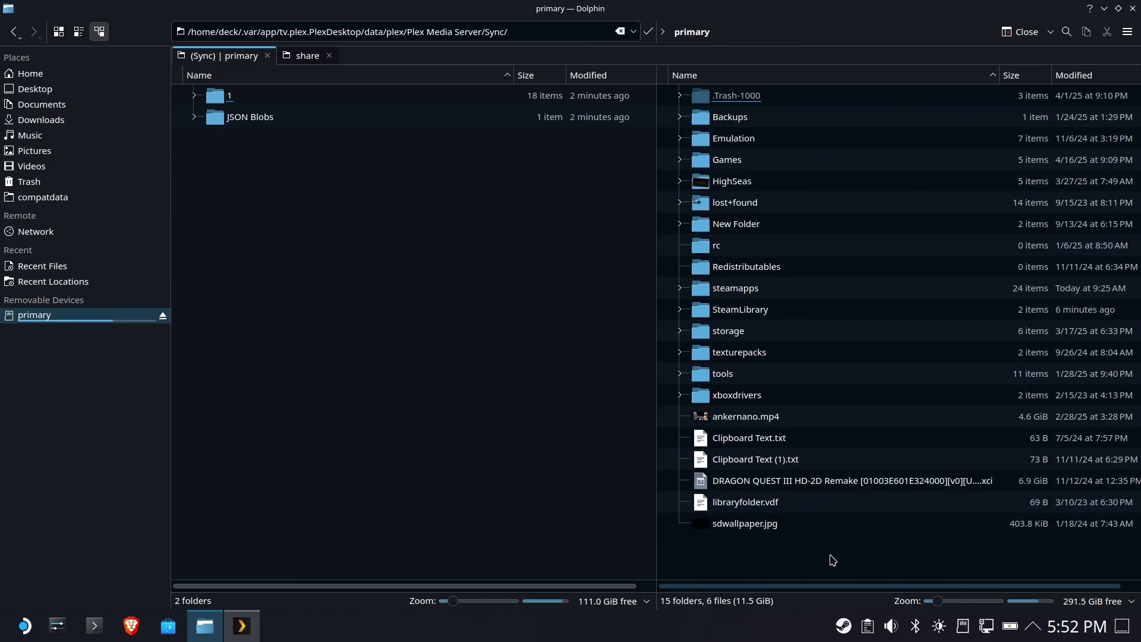
pyautogui.rightClick(832, 560)
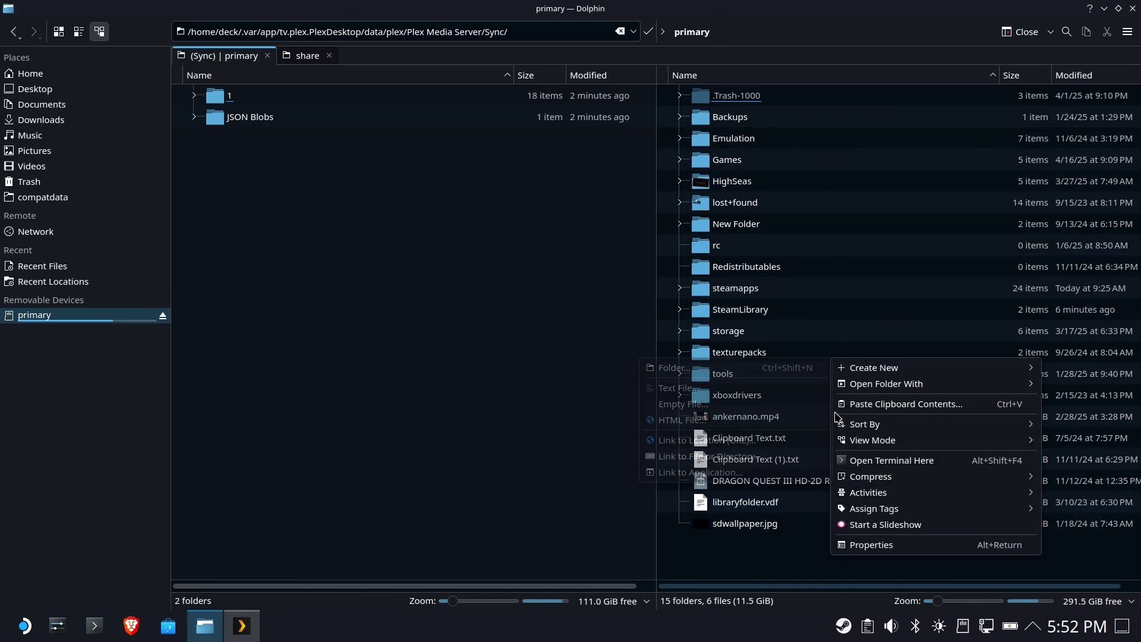
pyautogui.moveTo(844, 368)
pyautogui.click(740, 367)
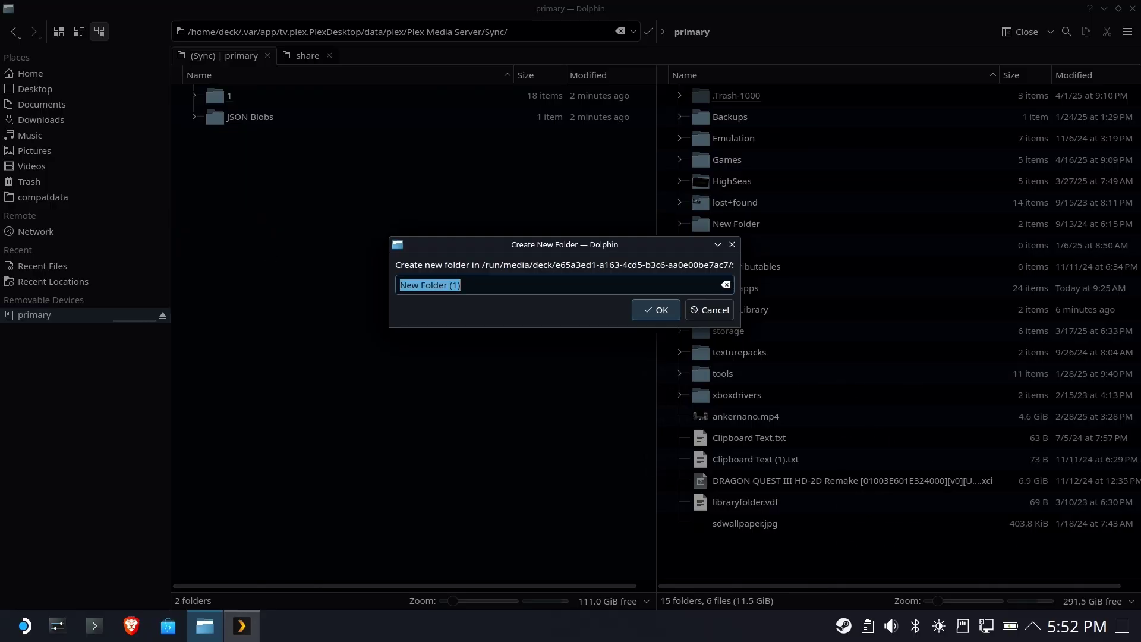
pyautogui.press('BackSpace')
pyautogui.write('_PlexSync_')
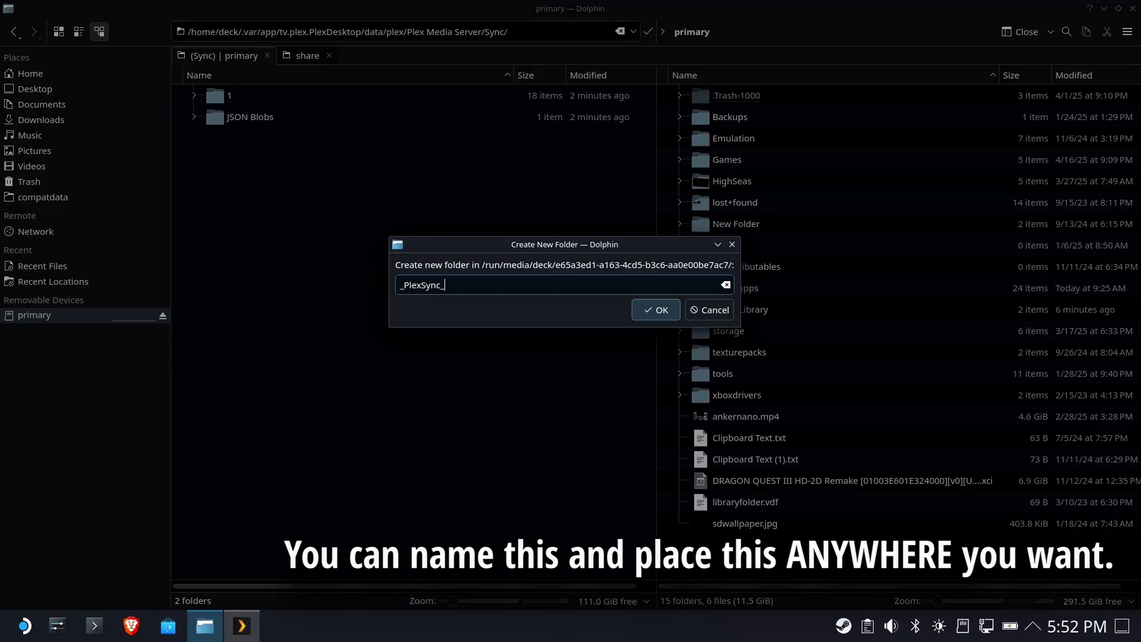
pyautogui.press('Return')
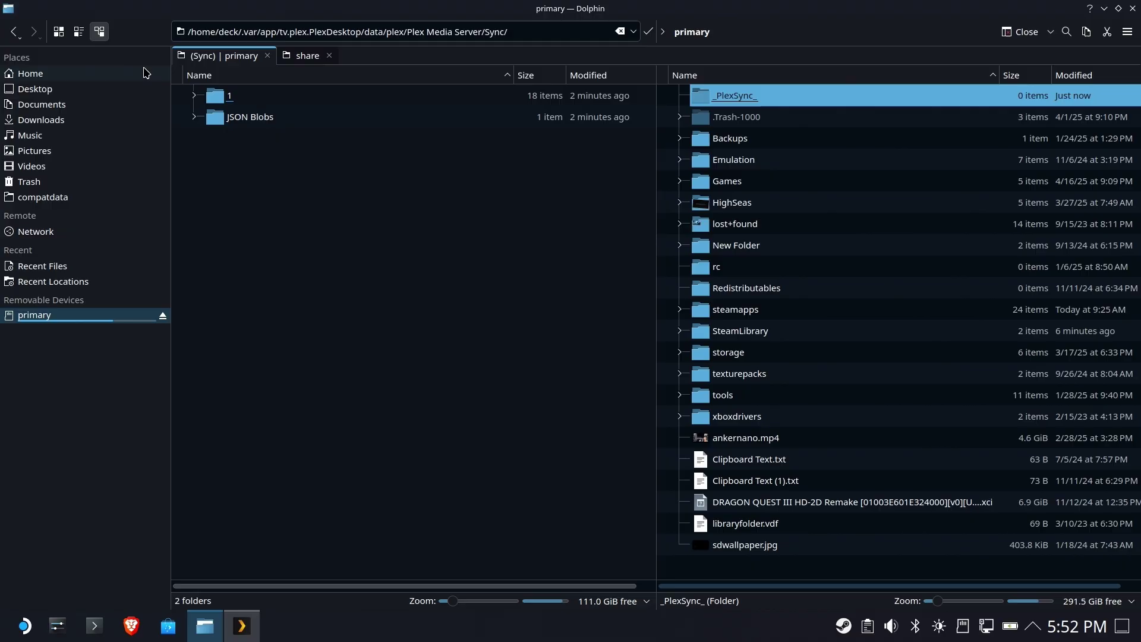
# - Open _PlexSync_ and browse the Sync folder through 1/5/Modern Family (2009)/Season 01 to inspect the downloaded episode
pyautogui.doubleClick(744, 98)
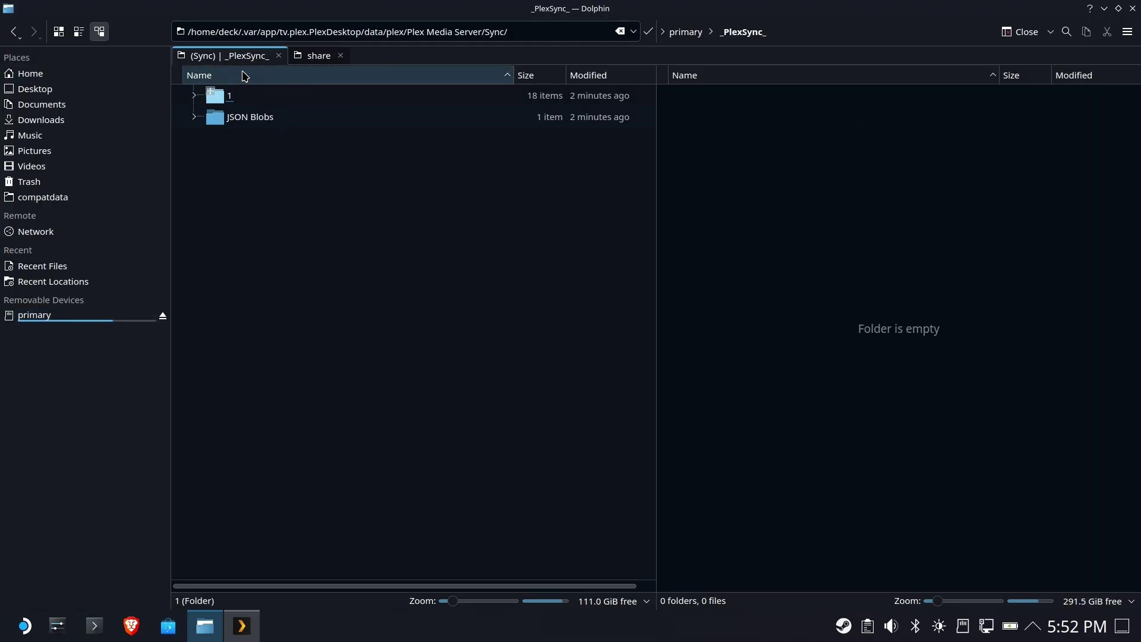
pyautogui.doubleClick(215, 101)
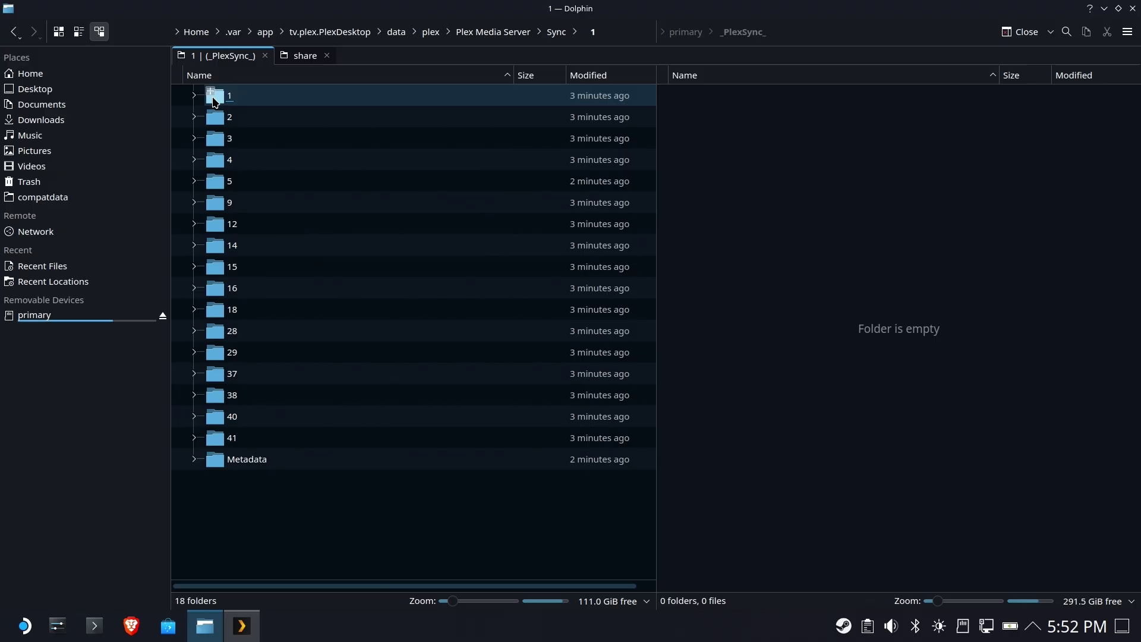
pyautogui.doubleClick(246, 182)
pyautogui.doubleClick(264, 117)
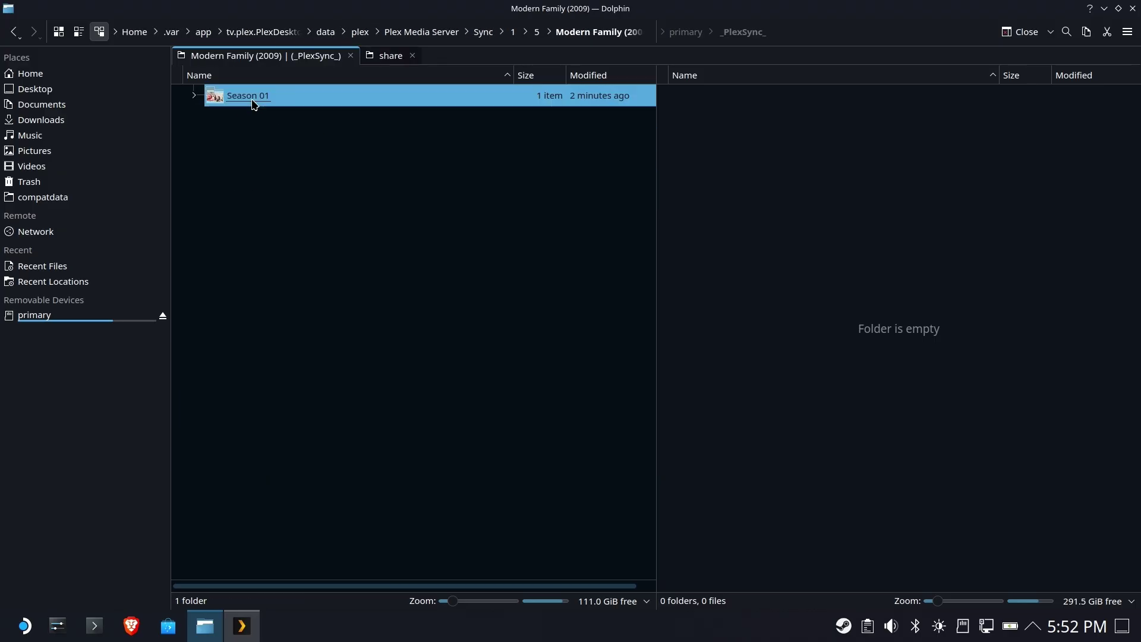
pyautogui.doubleClick(250, 102)
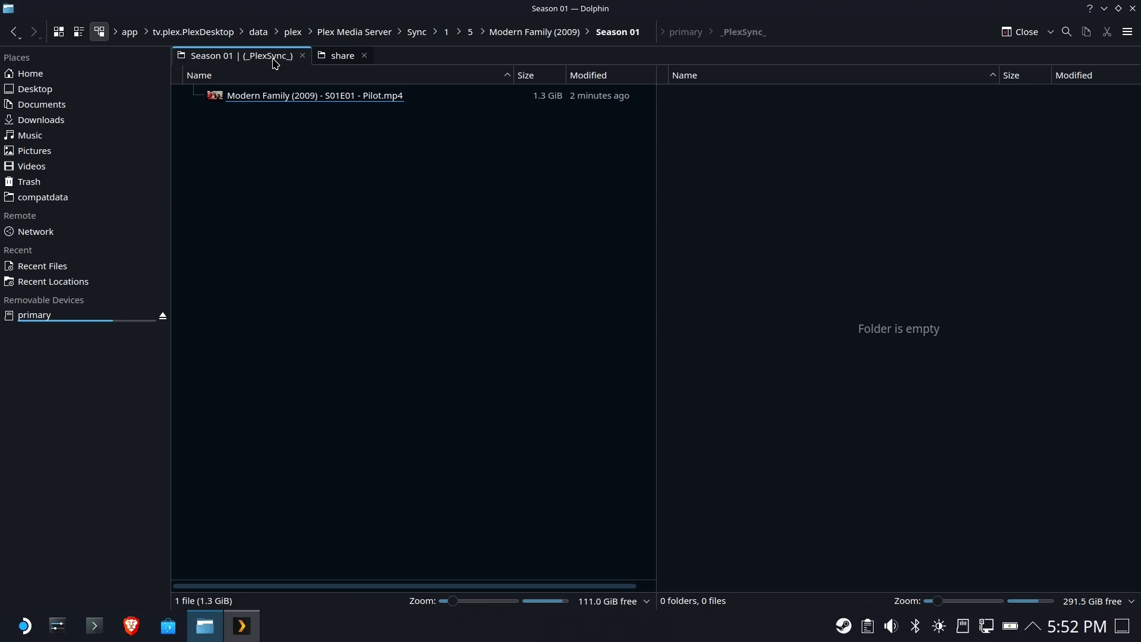
# - Return the two panes to the Plex Media Server folder and the primary drive, and quit the running Plex application
pyautogui.click(389, 32)
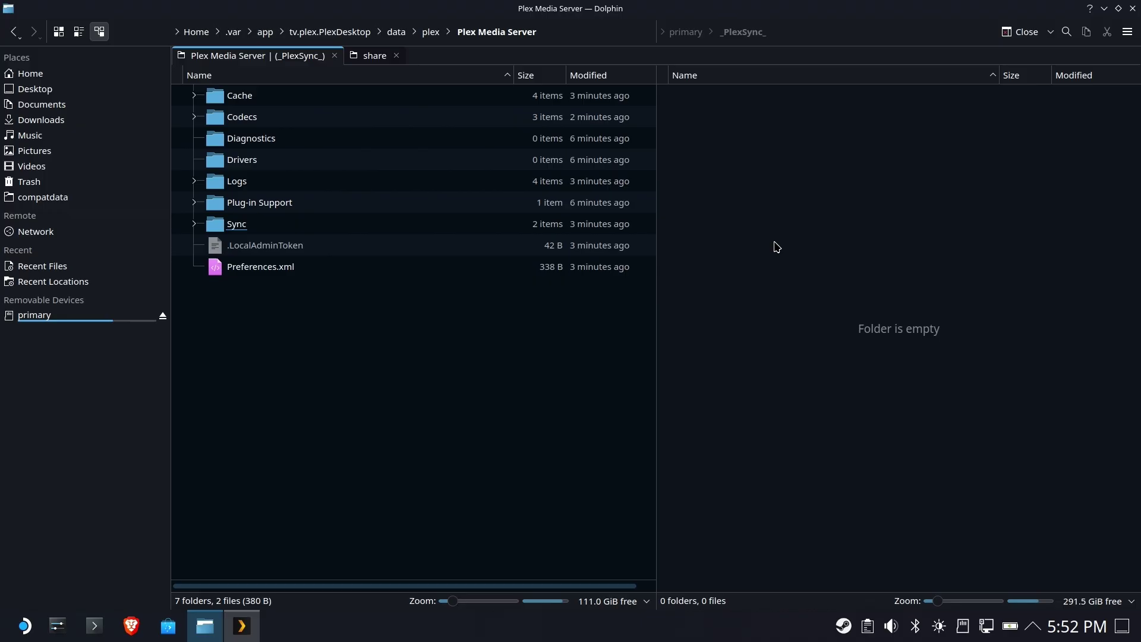
pyautogui.click(692, 35)
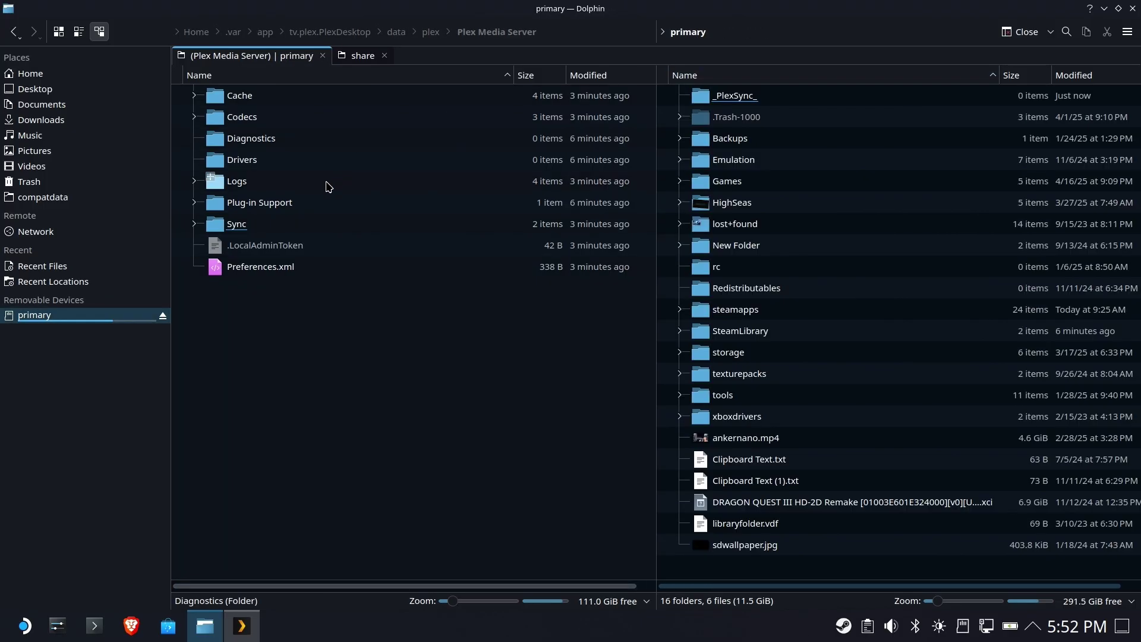
pyautogui.rightClick(230, 224)
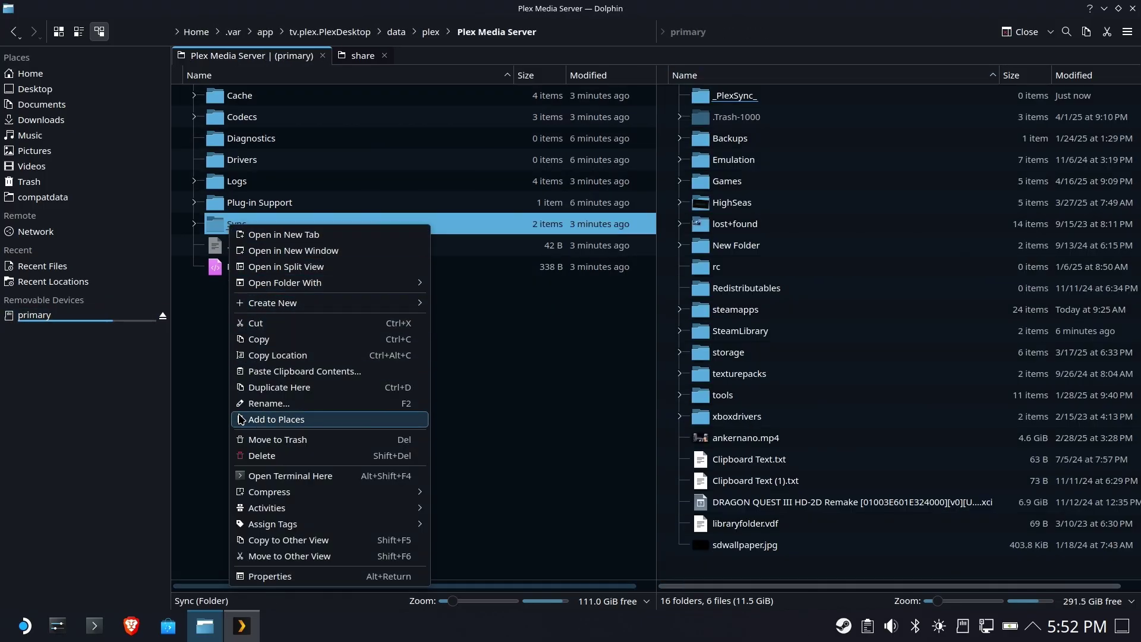
pyautogui.click(237, 637)
pyautogui.rightClick(237, 638)
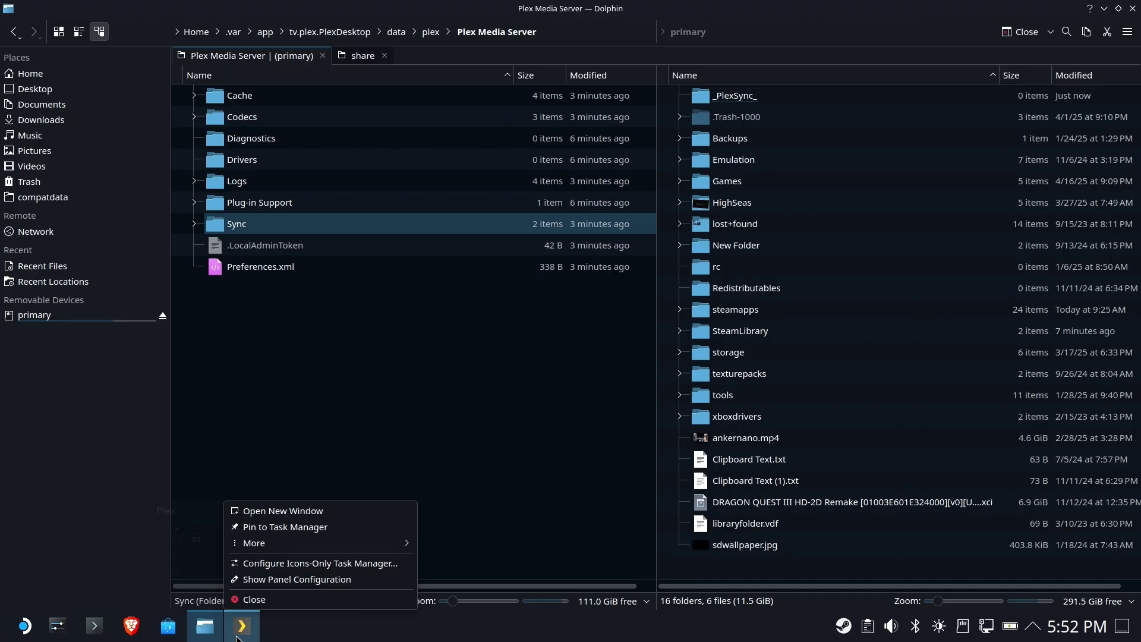
pyautogui.click(279, 599)
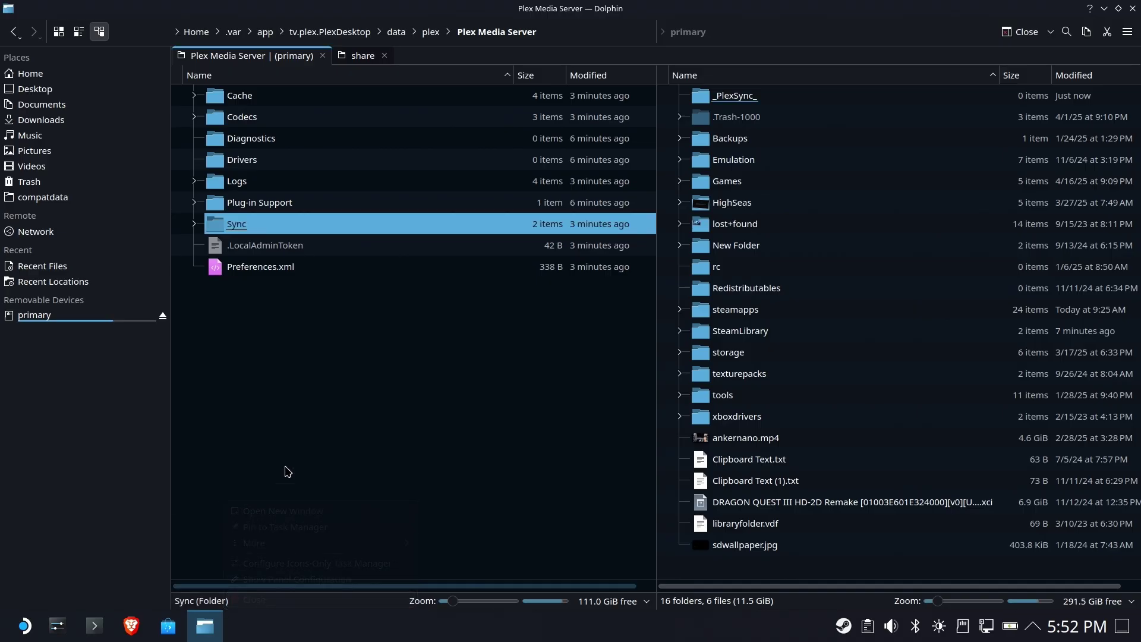
# - Rename the Sync folder inside Plex Media Server to Sync_
pyautogui.rightClick(226, 224)
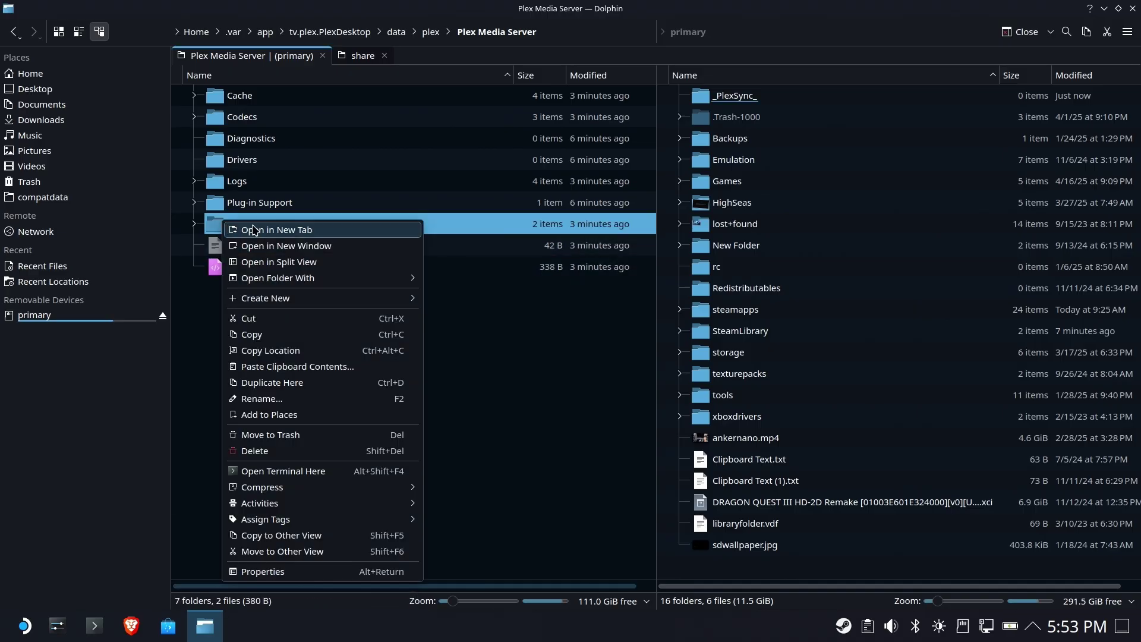
pyautogui.click(297, 399)
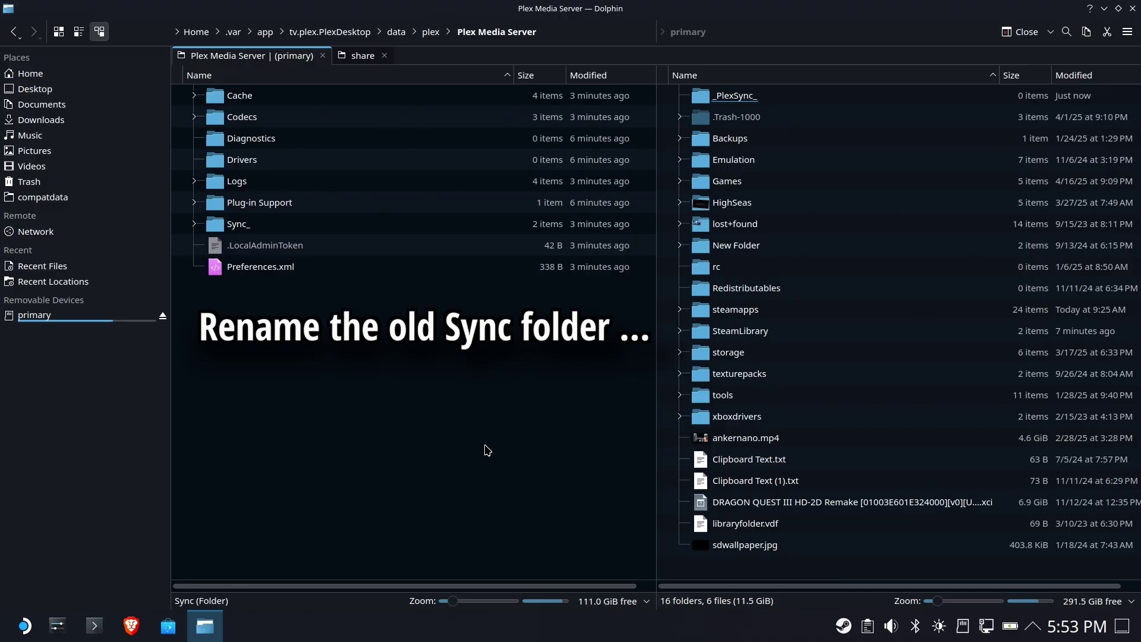
# - Open the _PlexSync_ folder on the primary drive and copy its full path
pyautogui.press('Return')
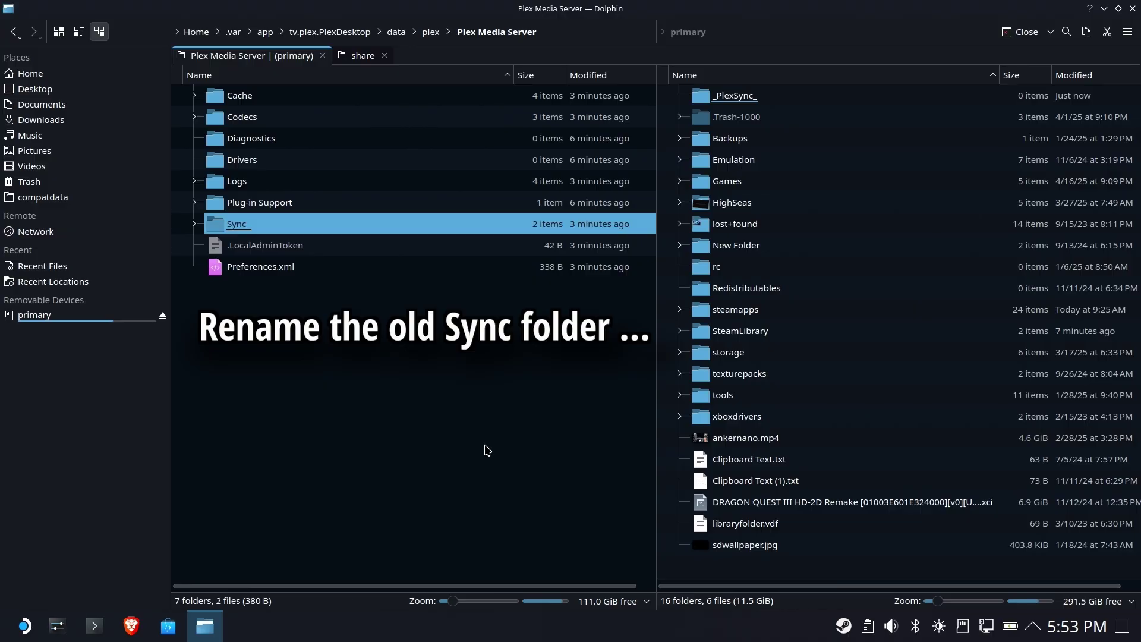
pyautogui.rightClick(745, 101)
pyautogui.press('Escape')
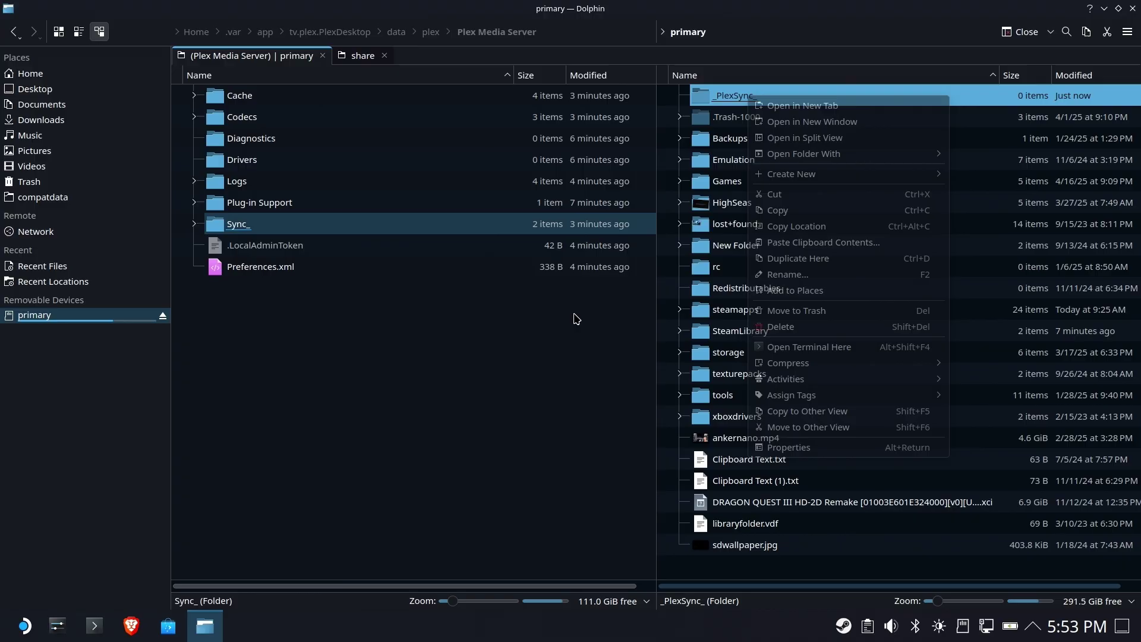
pyautogui.click(743, 96)
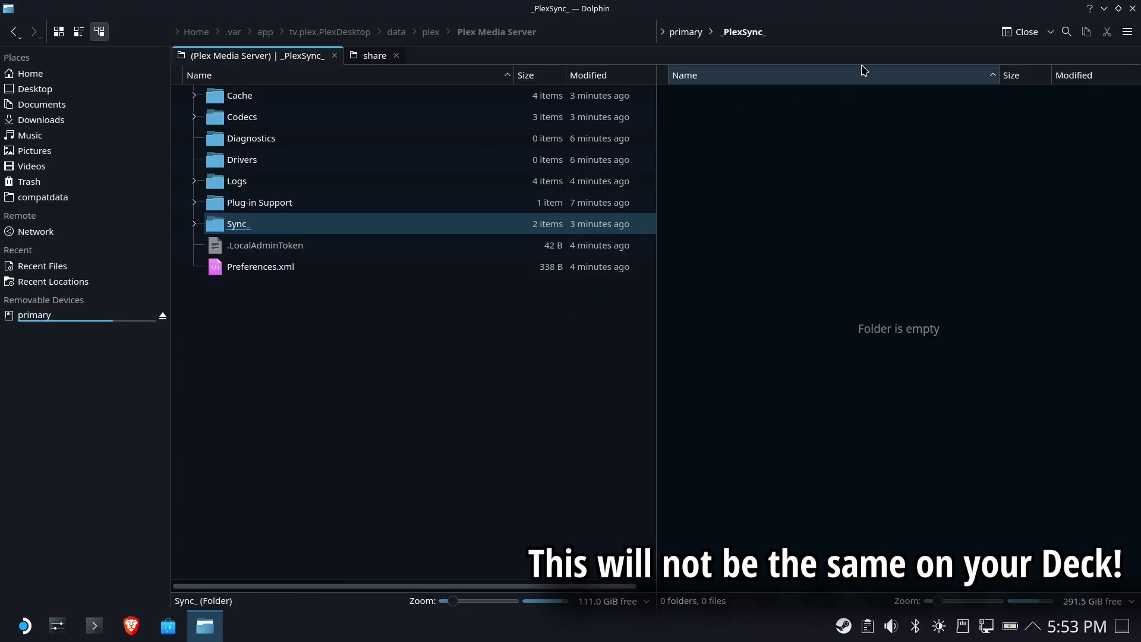
pyautogui.click(814, 31)
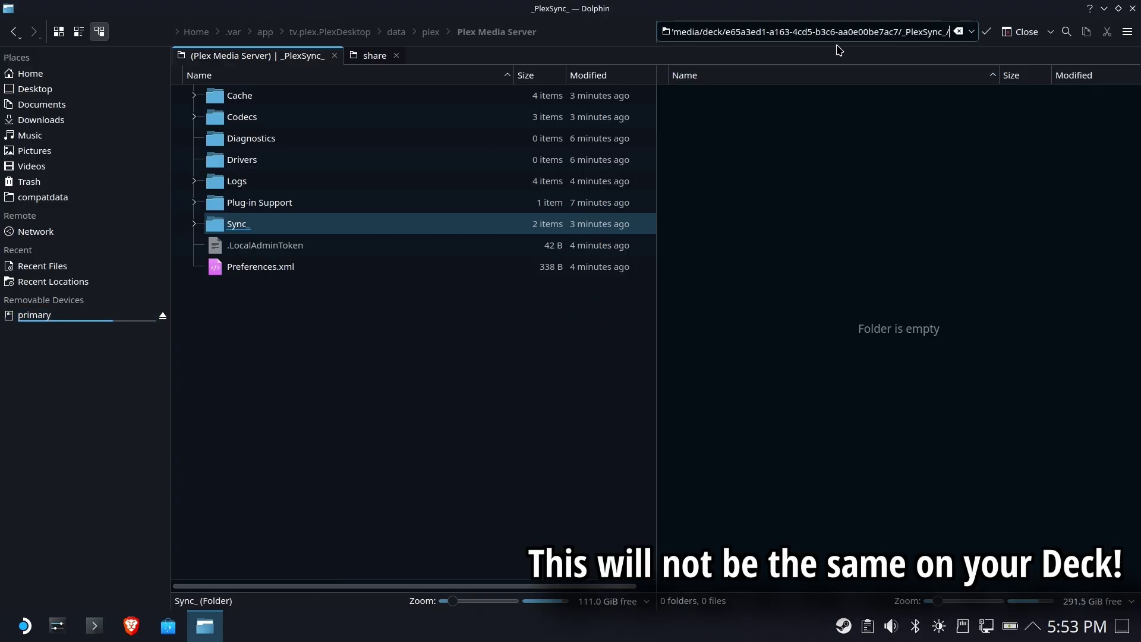
pyautogui.doubleClick(867, 33)
pyautogui.hotkey('ctrl', 'a')
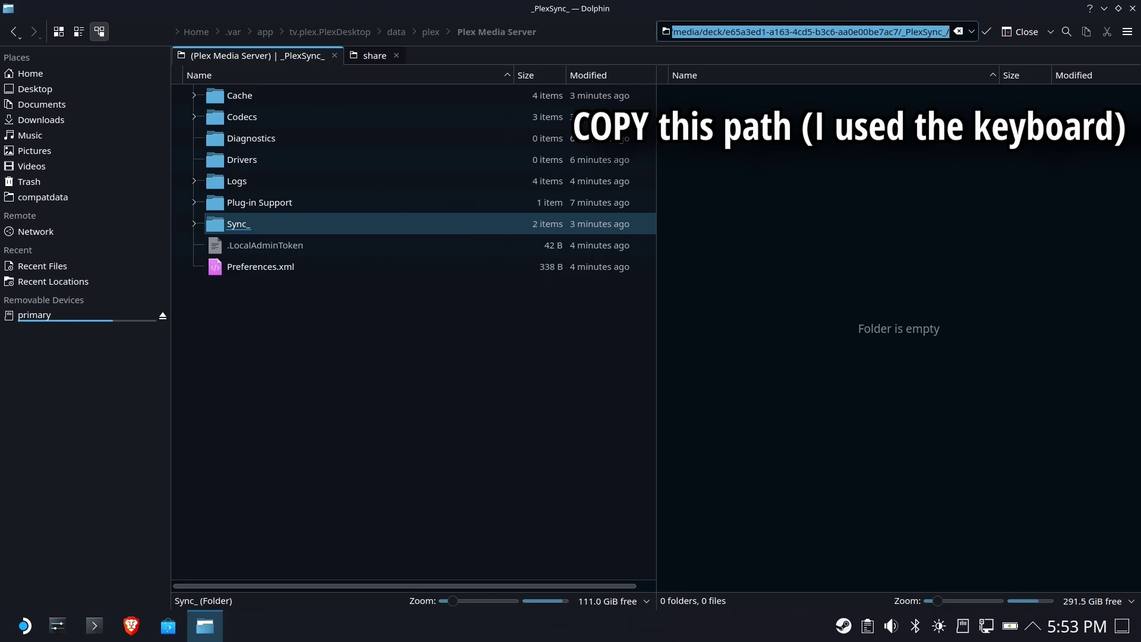
pyautogui.click(841, 202)
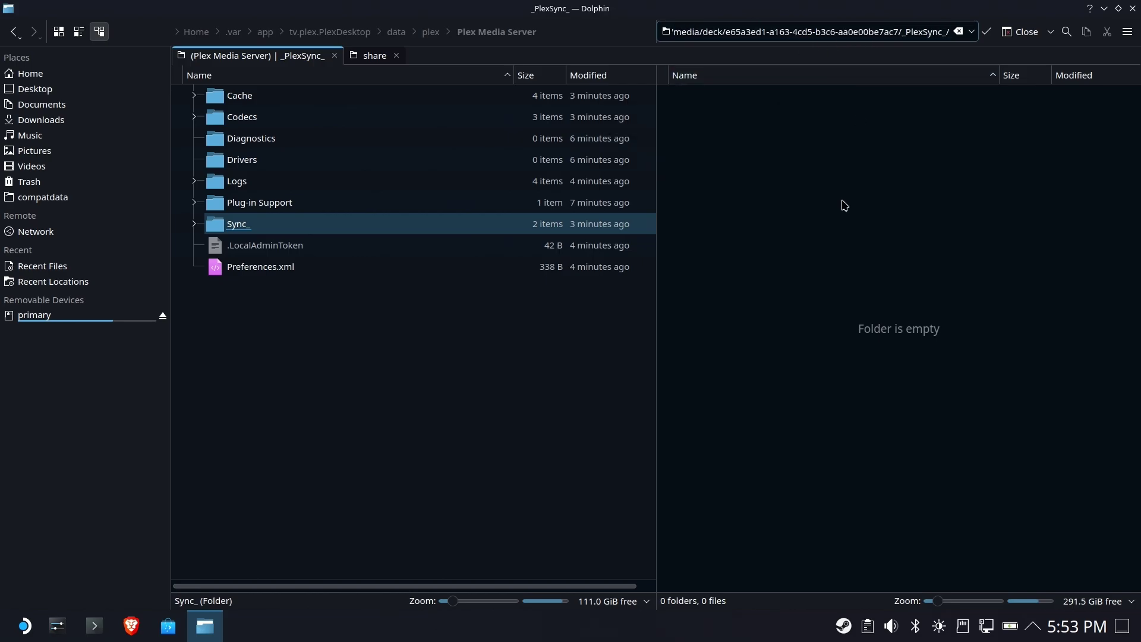
# - Create a directory symlink named Sync in Plex Media Server, pointing to /run/media/deck/e65a3ed1-a163-4cd5-b3c6-aa0e00be7ac7/_PlexSync_/
pyautogui.click(445, 331)
pyautogui.rightClick(327, 347)
pyautogui.moveTo(439, 367)
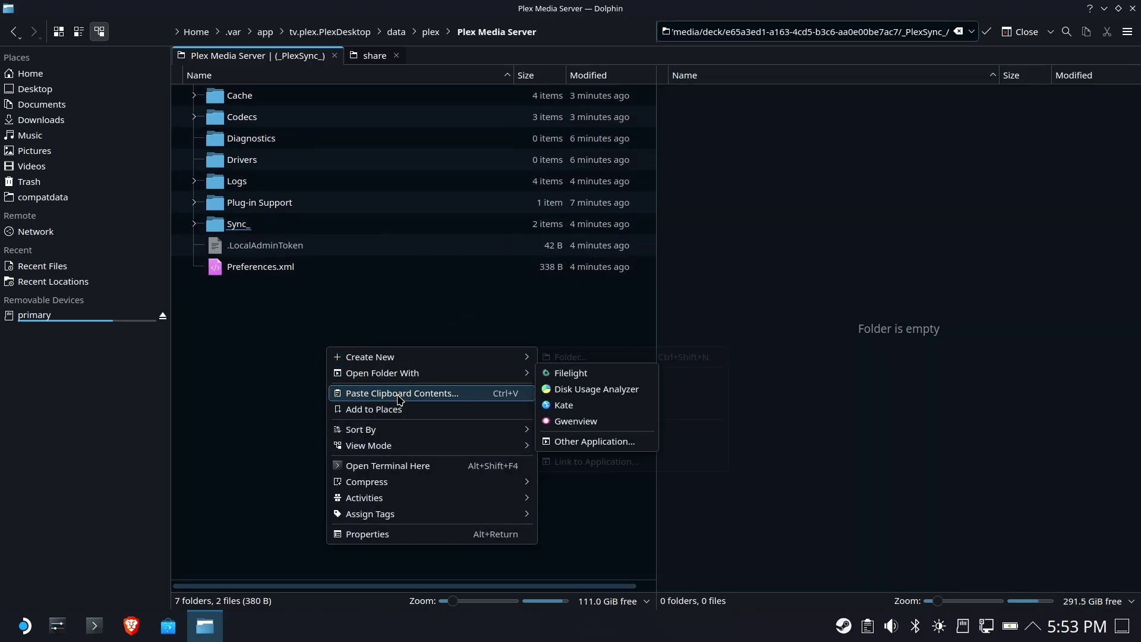
pyautogui.moveTo(385, 358)
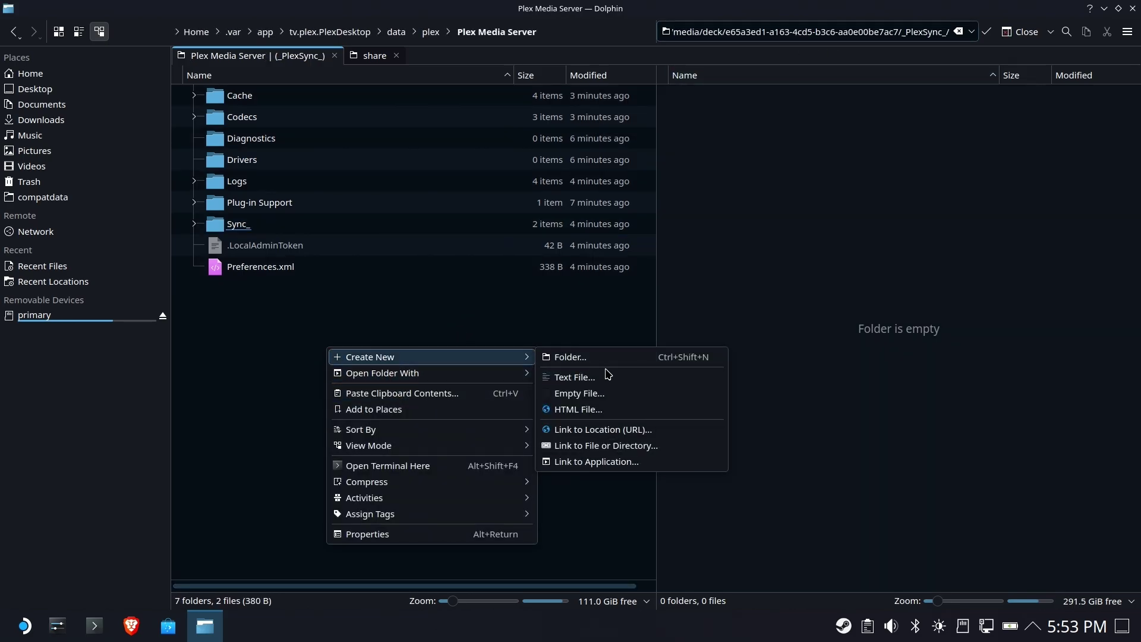
pyautogui.click(611, 446)
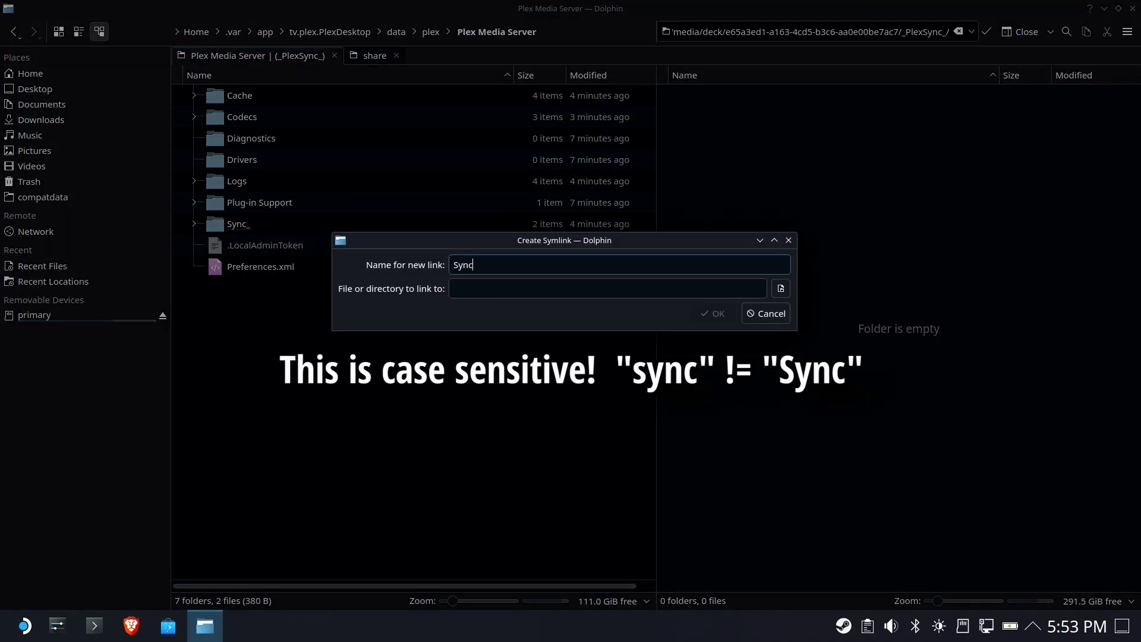
pyautogui.press('Tab')
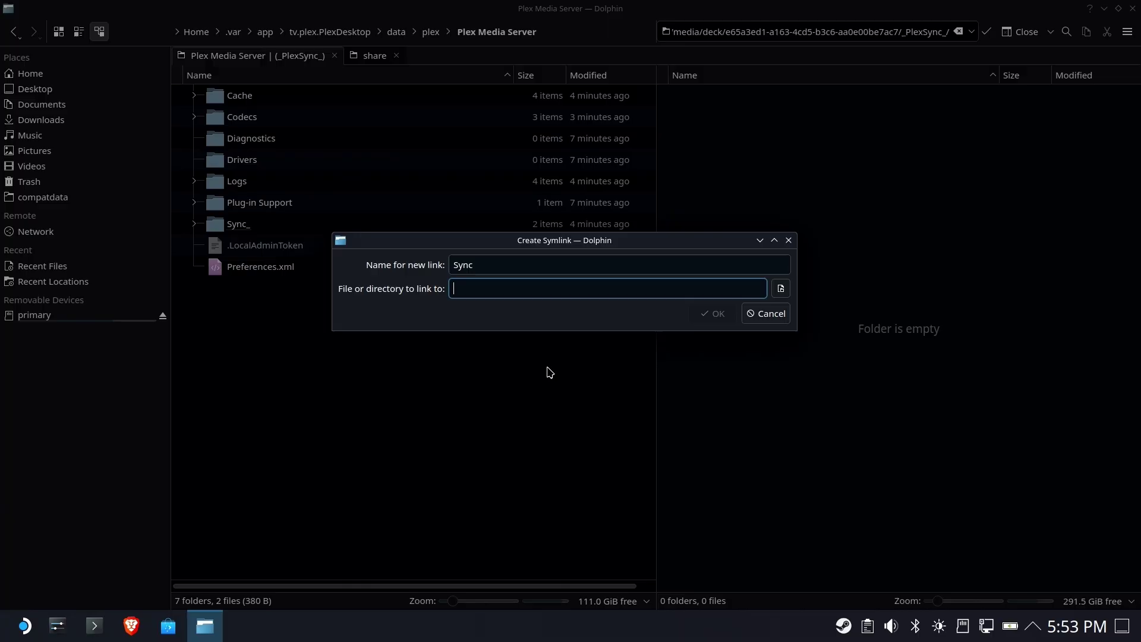
pyautogui.write('/run/media/deck/e65a3ed1-a163-4cd5-b3c6-aa0e00be7ac7/_PlexSync_/')
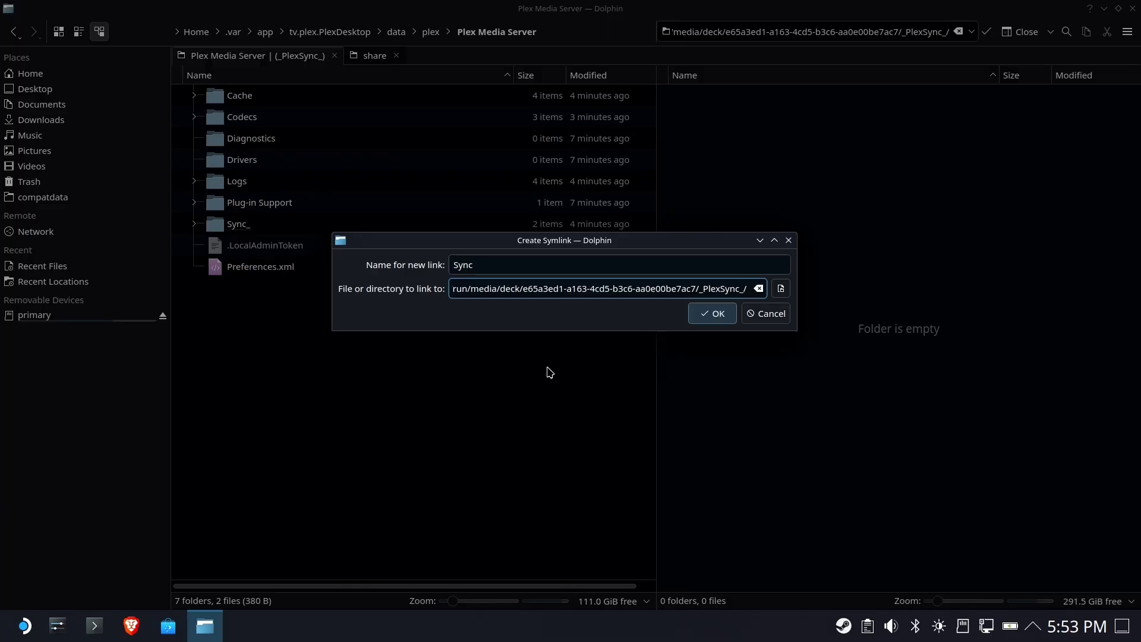
pyautogui.click(714, 317)
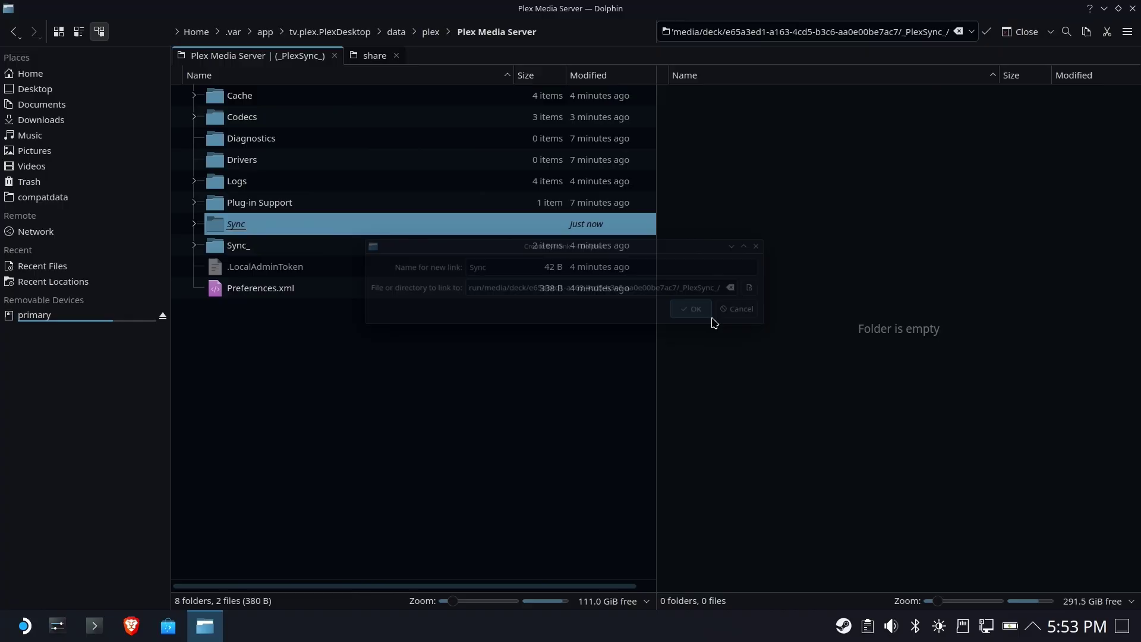
# - Open the new Sync link and compare its contents and target path with the _PlexSync_ folder
pyautogui.click(405, 414)
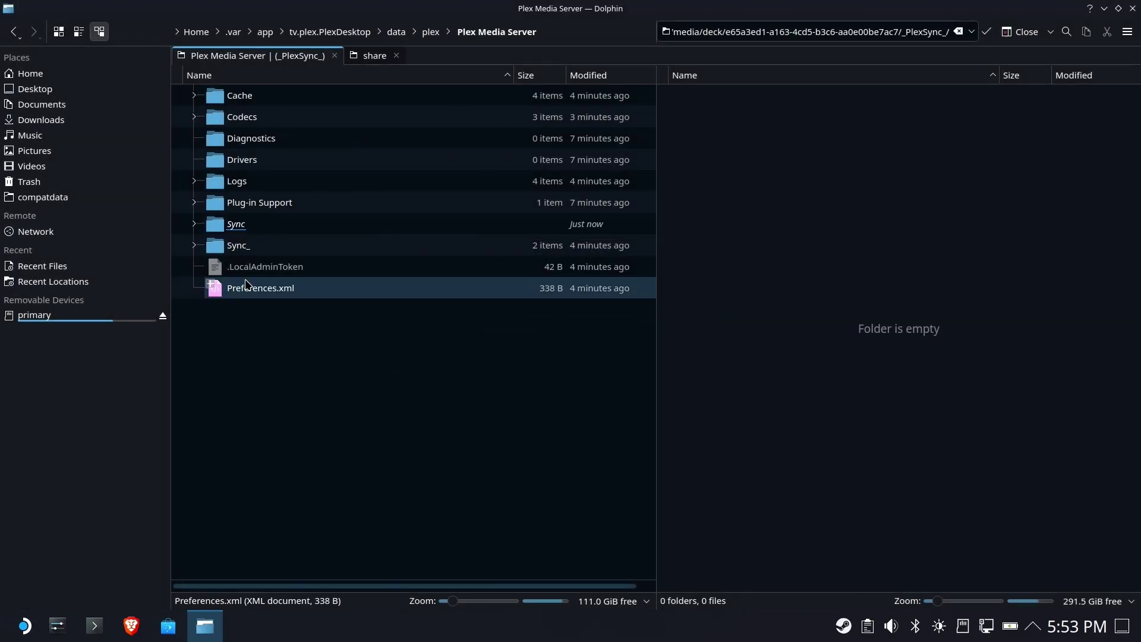
pyautogui.doubleClick(237, 229)
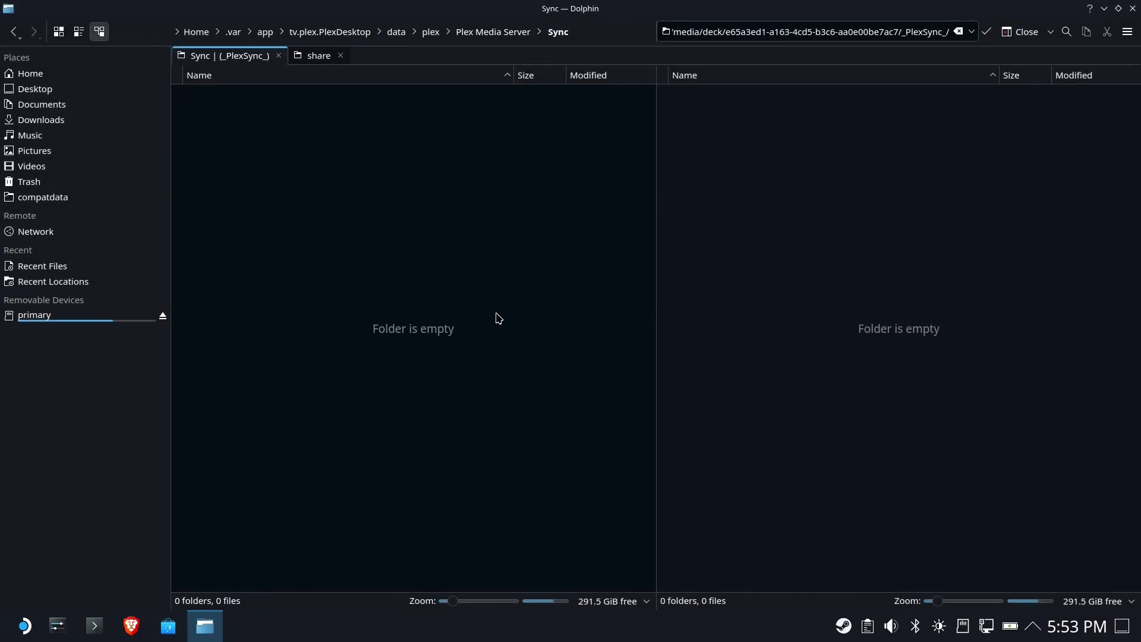
pyautogui.click(794, 183)
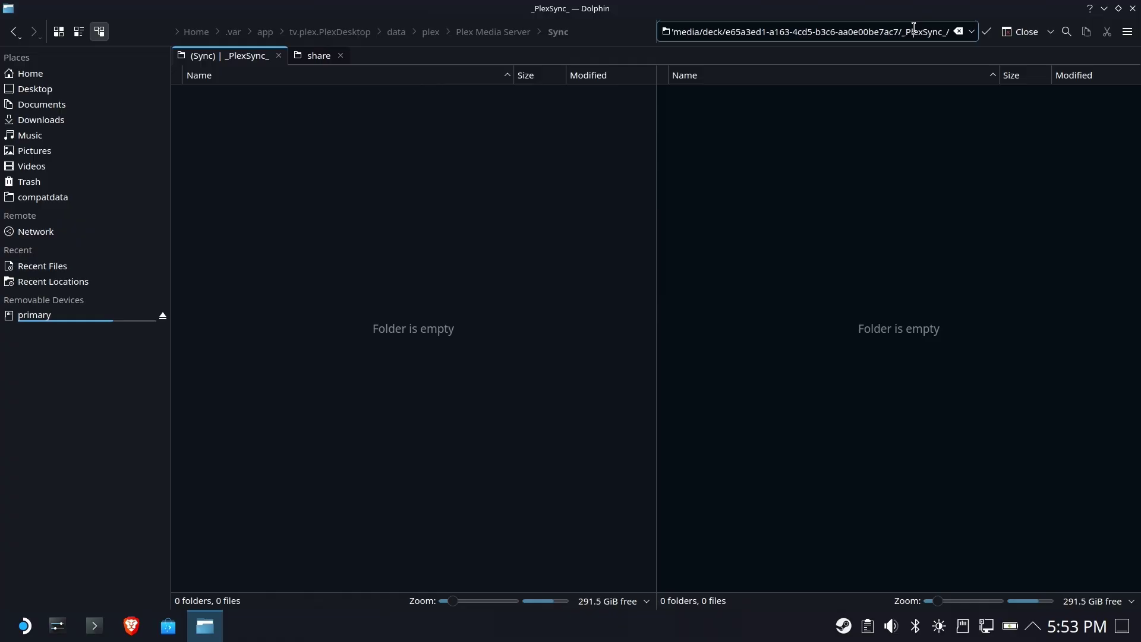
pyautogui.moveTo(930, 31); pyautogui.dragTo(534, 38)
pyautogui.click(553, 219)
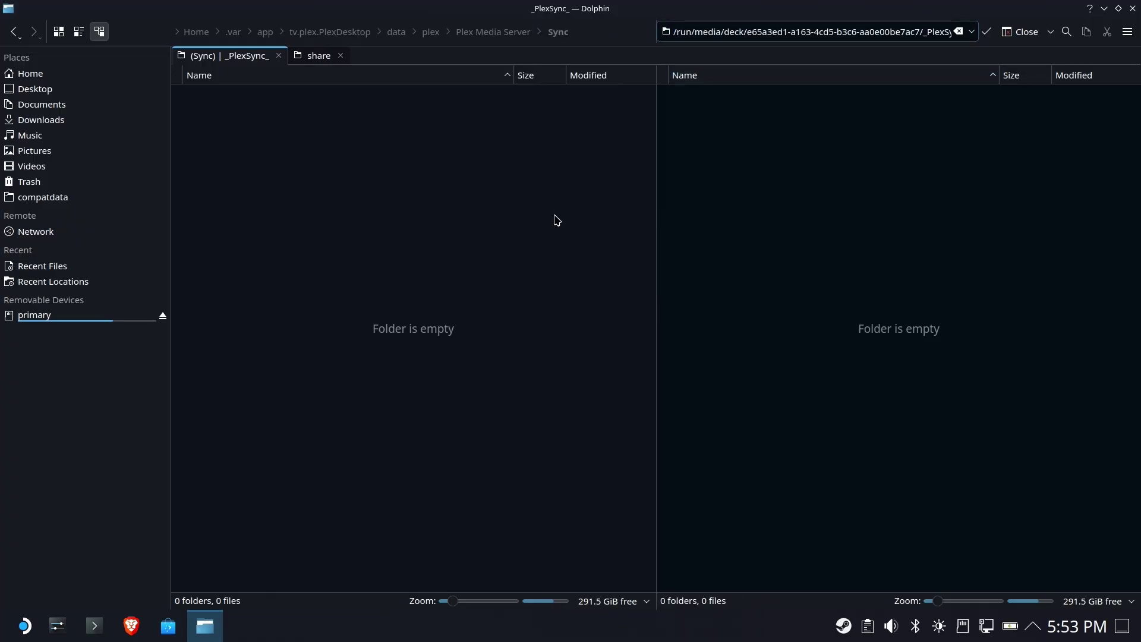
# - Move the folders 1 and JSON Blobs from Sync_ into _PlexSync_, and return to the Plex Media Server folder
pyautogui.click(493, 31)
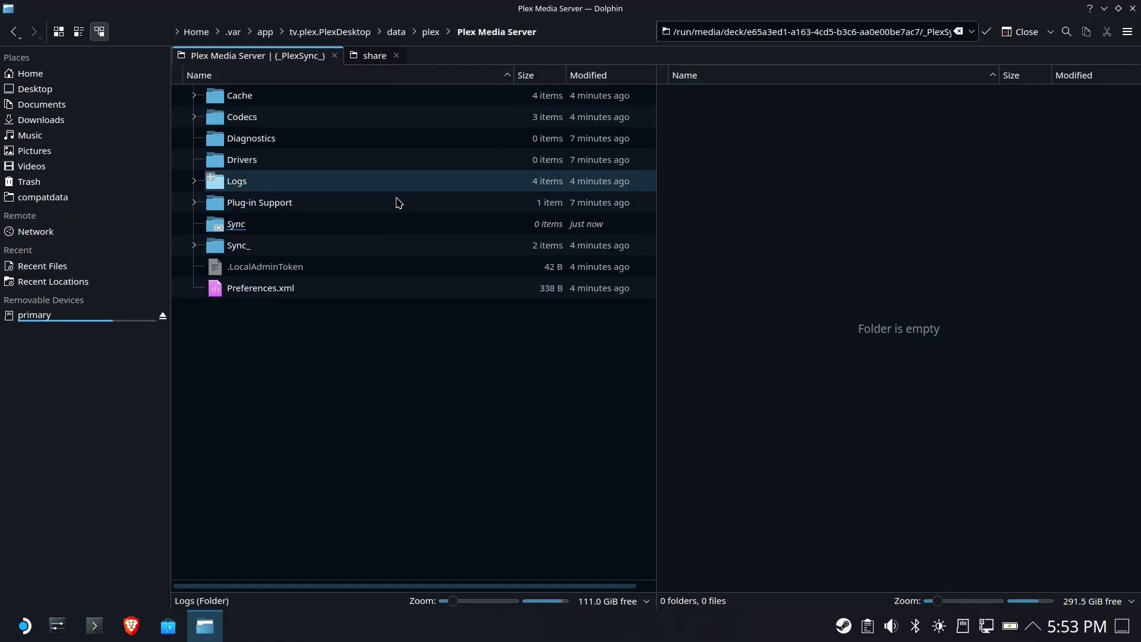
pyautogui.doubleClick(226, 249)
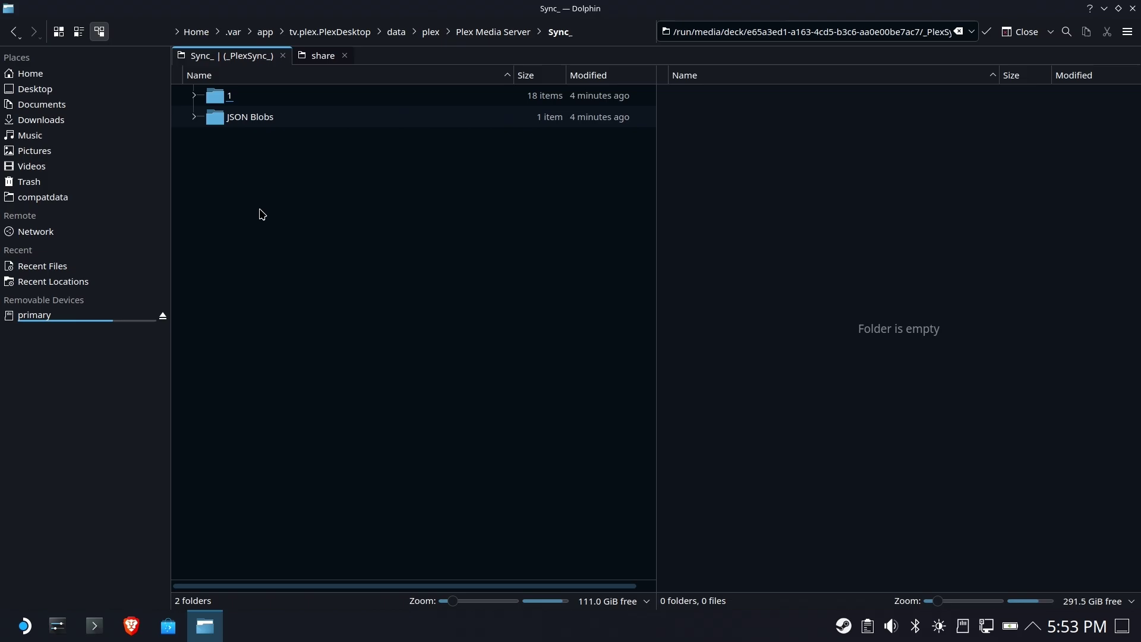
pyautogui.moveTo(250, 200); pyautogui.dragTo(805, 202)
pyautogui.click(850, 222)
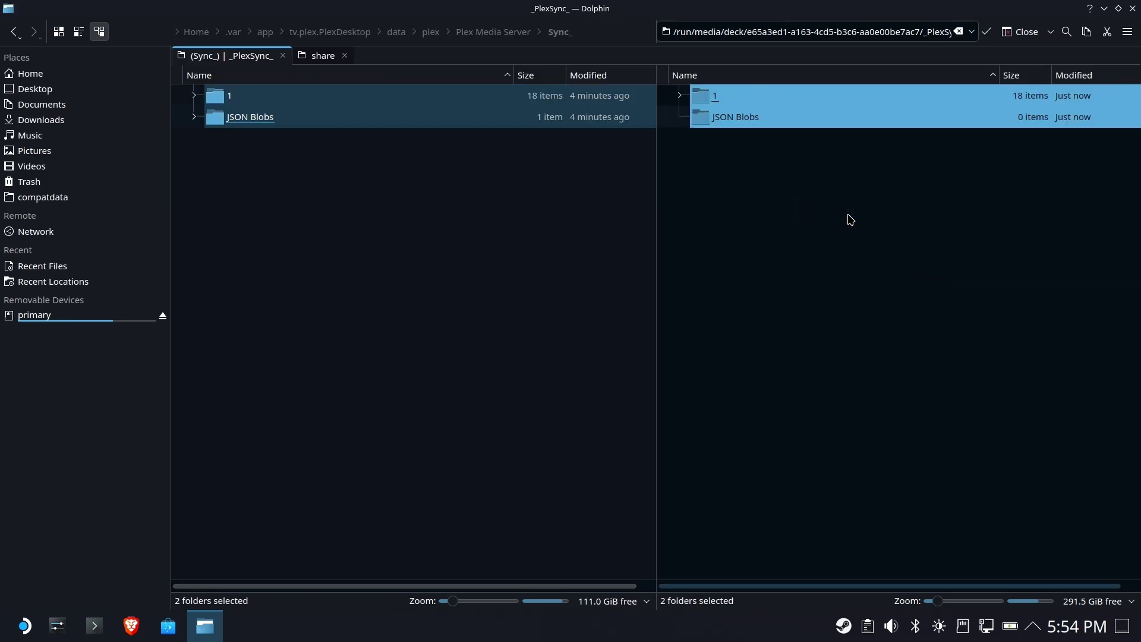
pyautogui.click(479, 248)
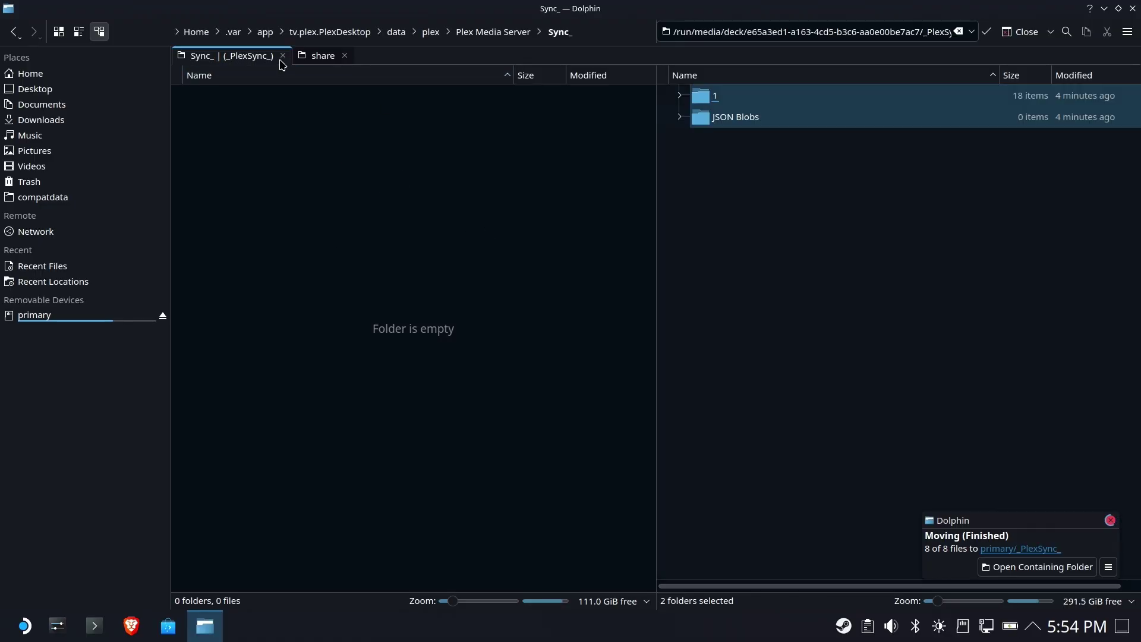
pyautogui.click(493, 33)
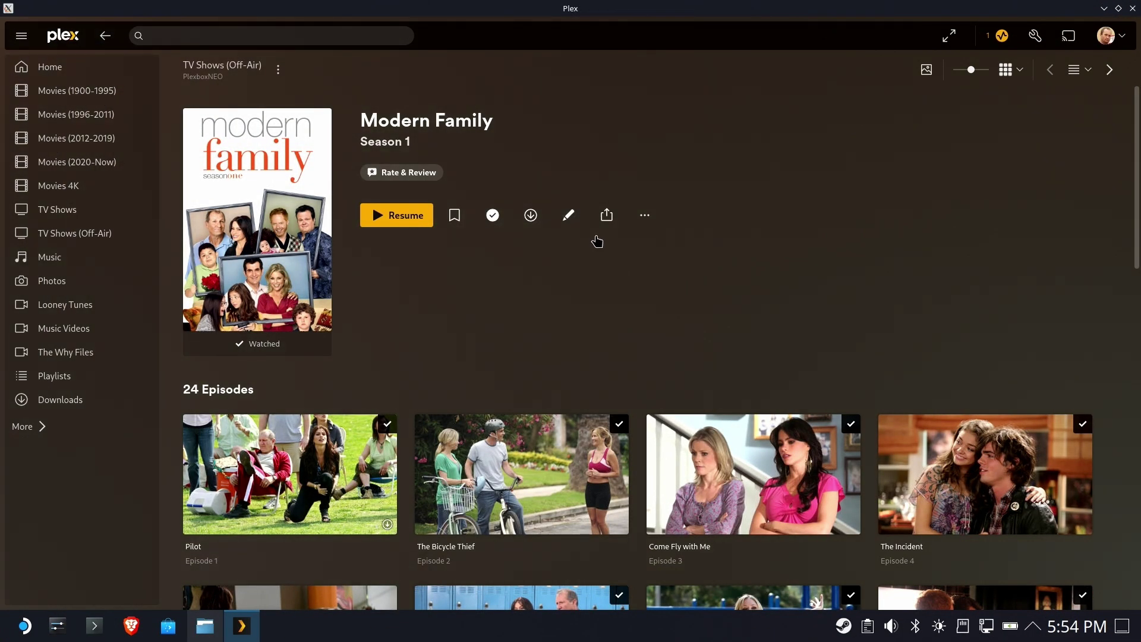
# - Download the Modern Family episode Fizbo (Season 1, Episode 9) in Plex and open the Downloads list
pyautogui.scroll(-6, 656, 434)
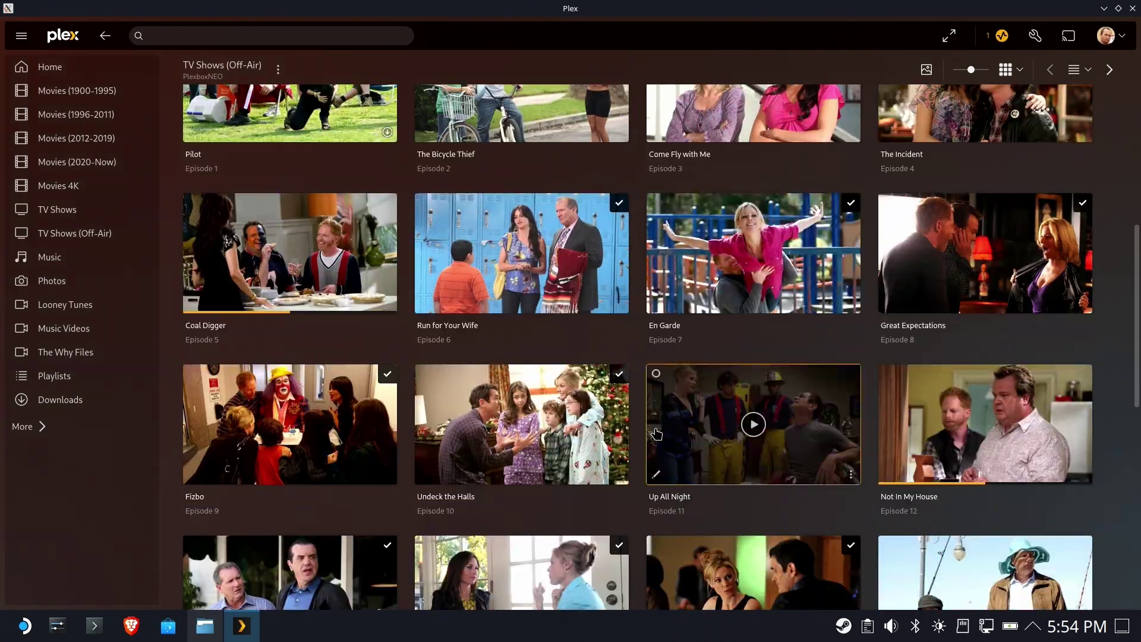
pyautogui.click(343, 425)
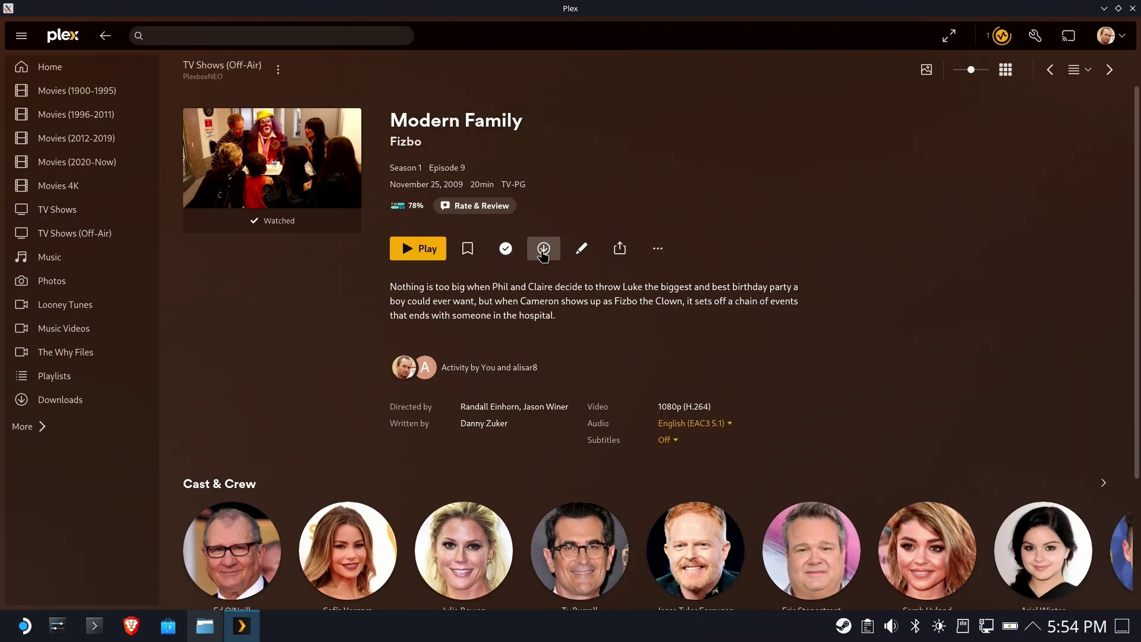
pyautogui.click(547, 249)
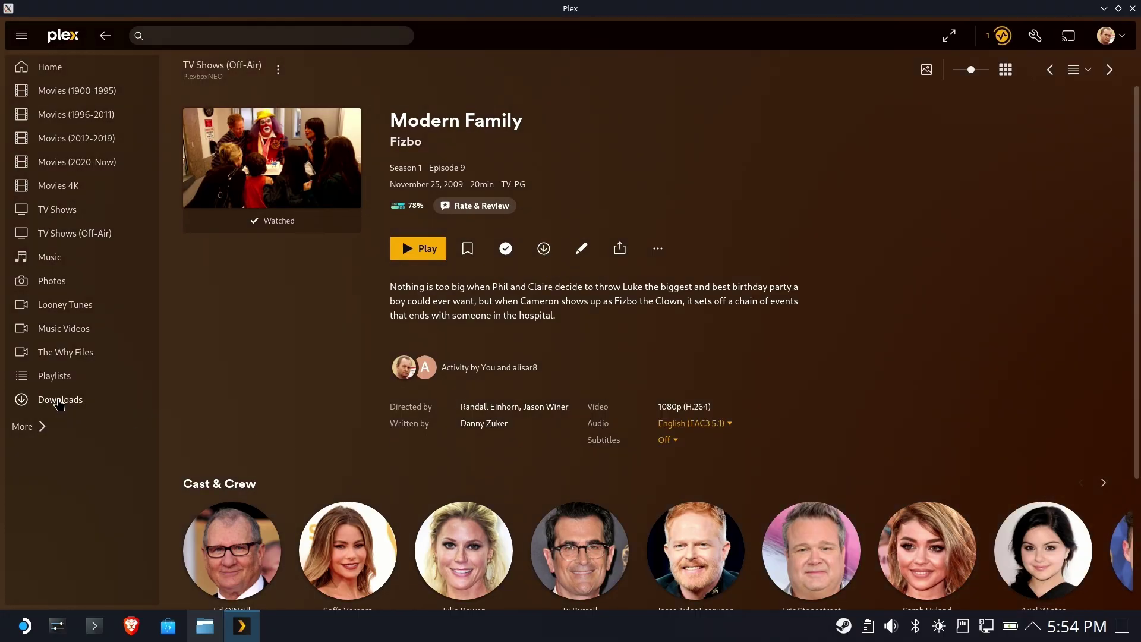
pyautogui.click(64, 401)
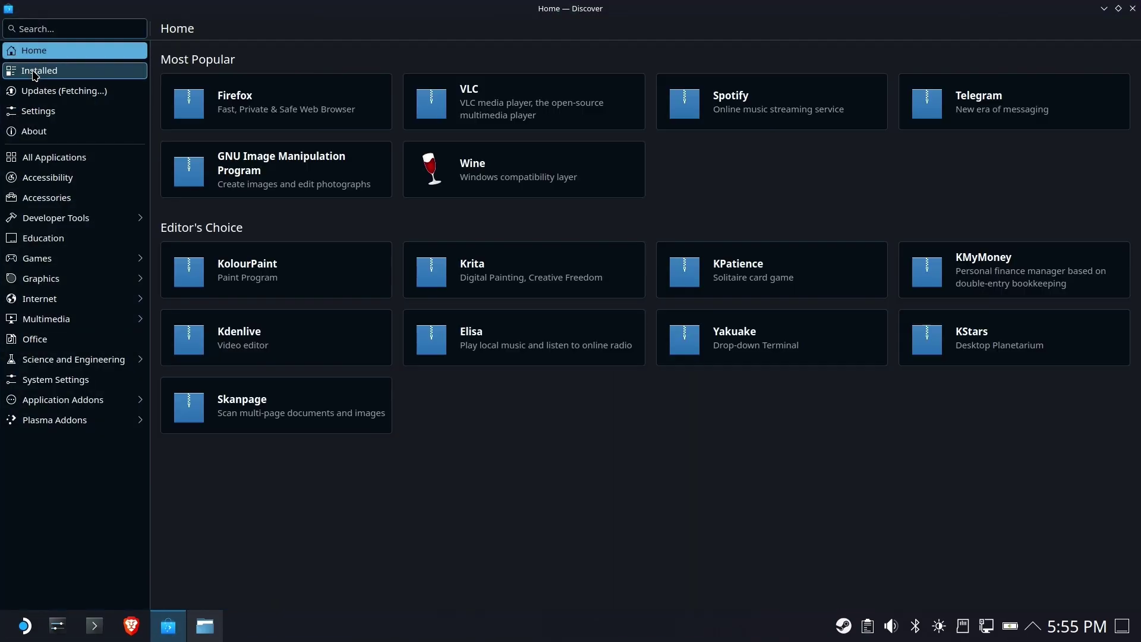
# - Find Plex among the installed applications in Discover and open its permission configuration
pyautogui.click(34, 72)
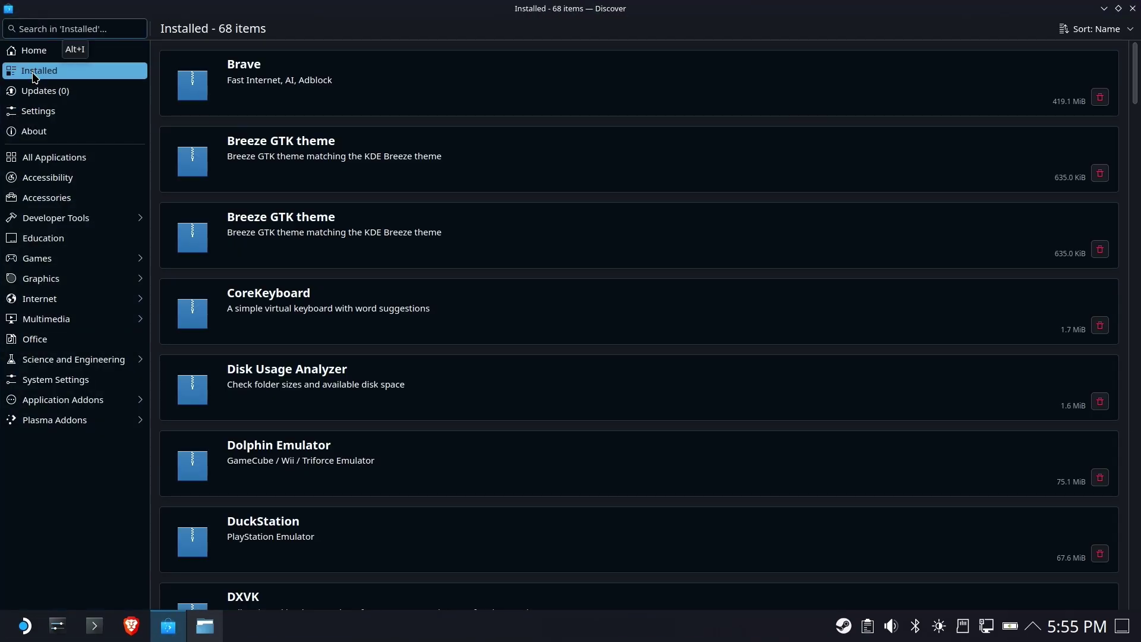
pyautogui.scroll(-20, 416, 309)
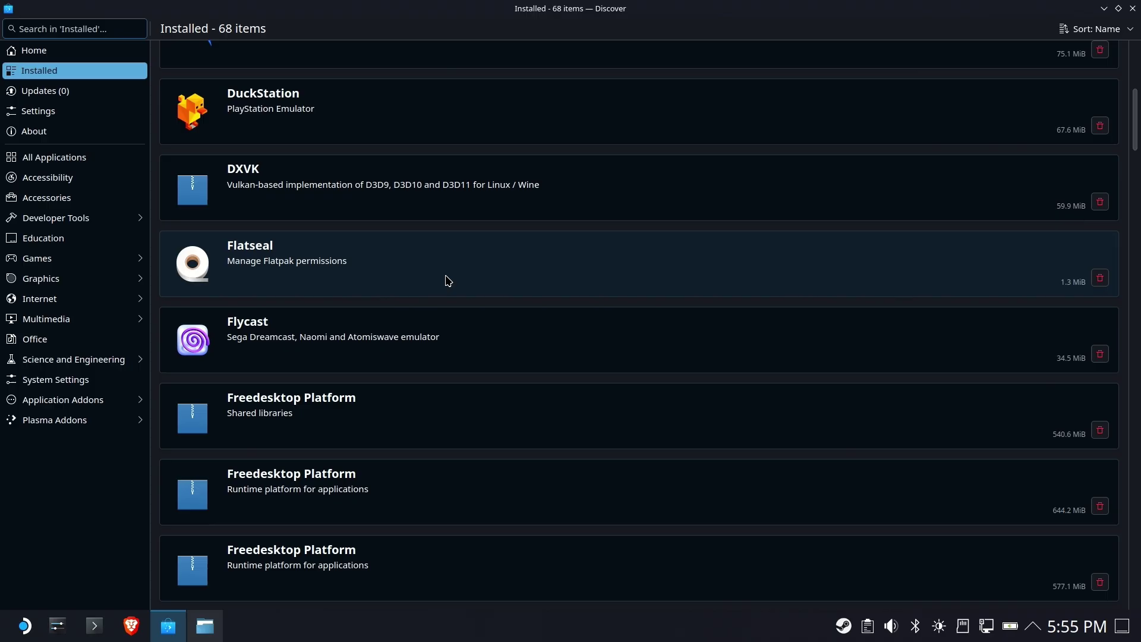
pyautogui.scroll(-10, 445, 292)
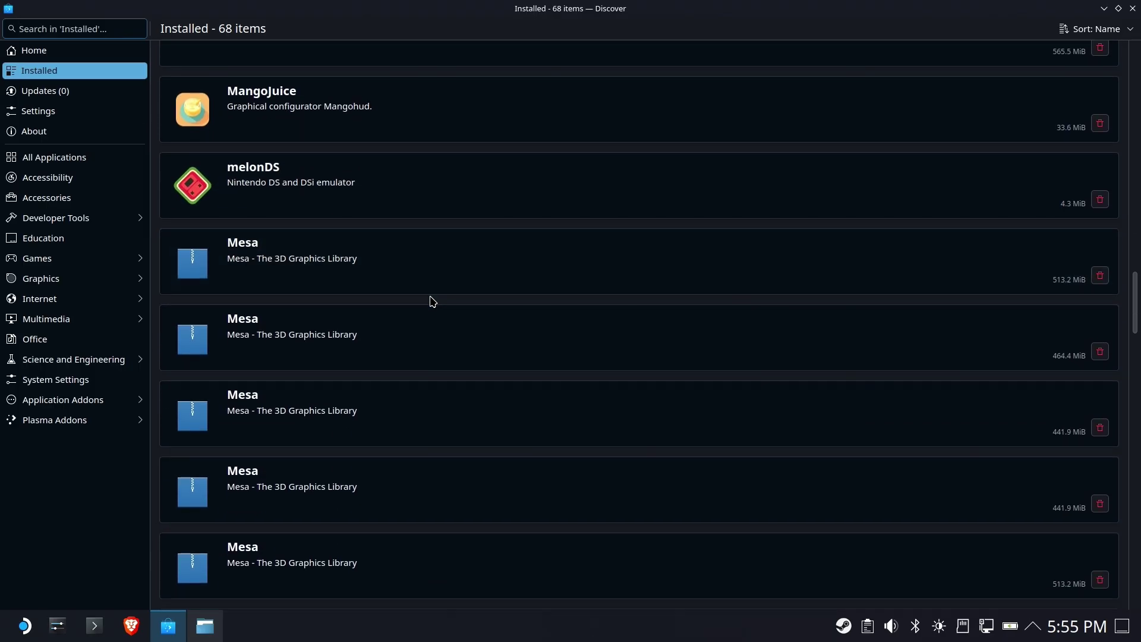
pyautogui.scroll(-20, 429, 300)
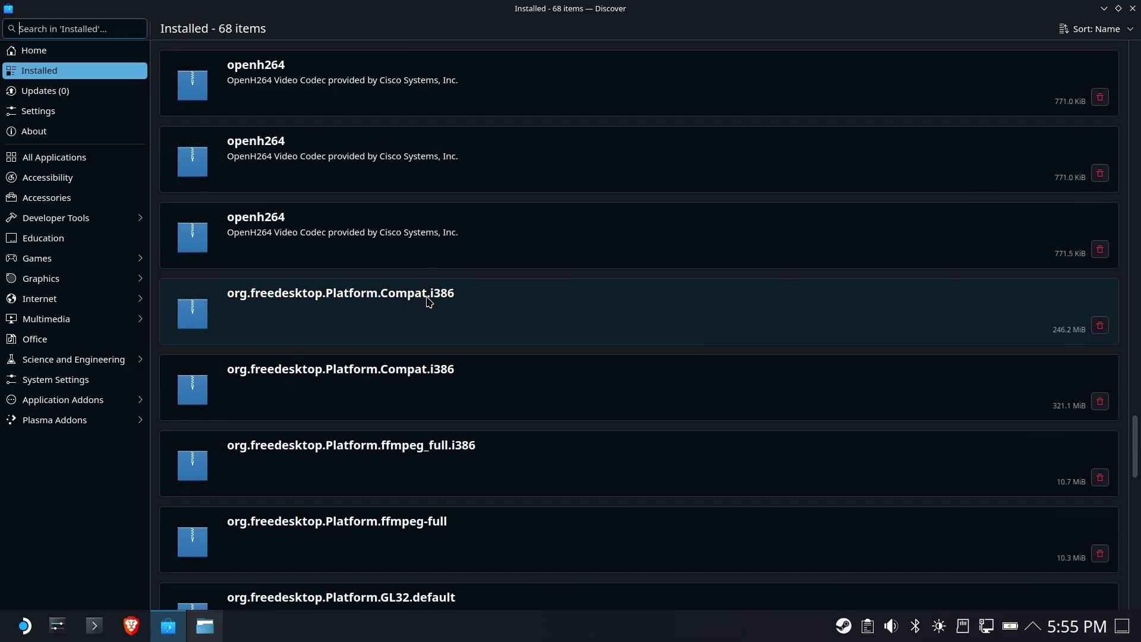
pyautogui.scroll(-6, 429, 301)
pyautogui.click(325, 292)
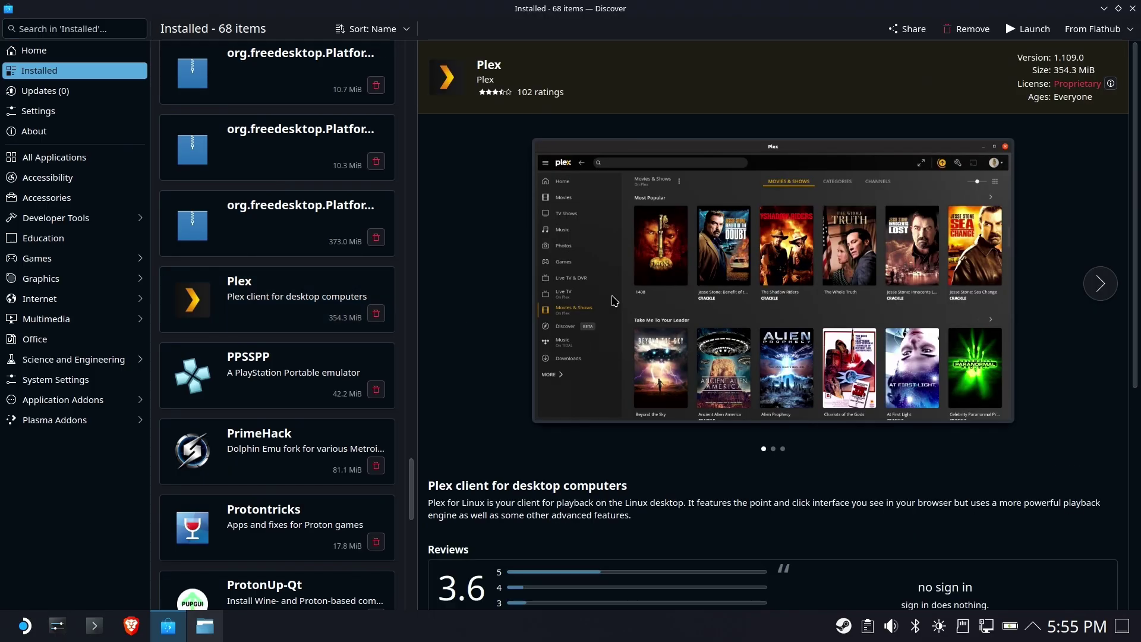
pyautogui.scroll(-5, 639, 341)
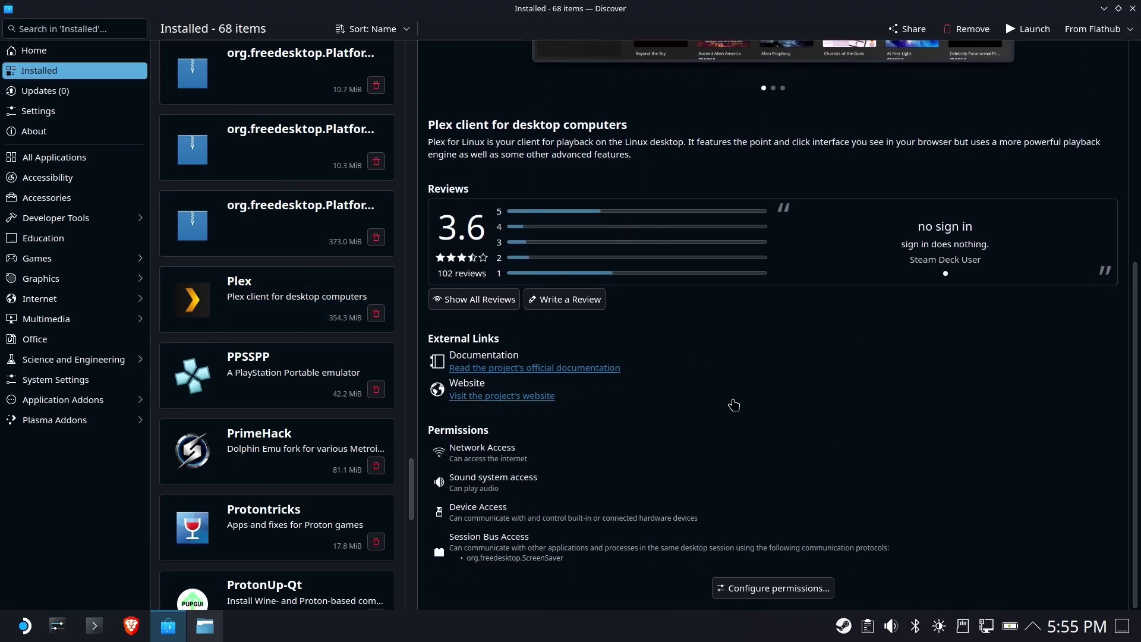
pyautogui.click(776, 589)
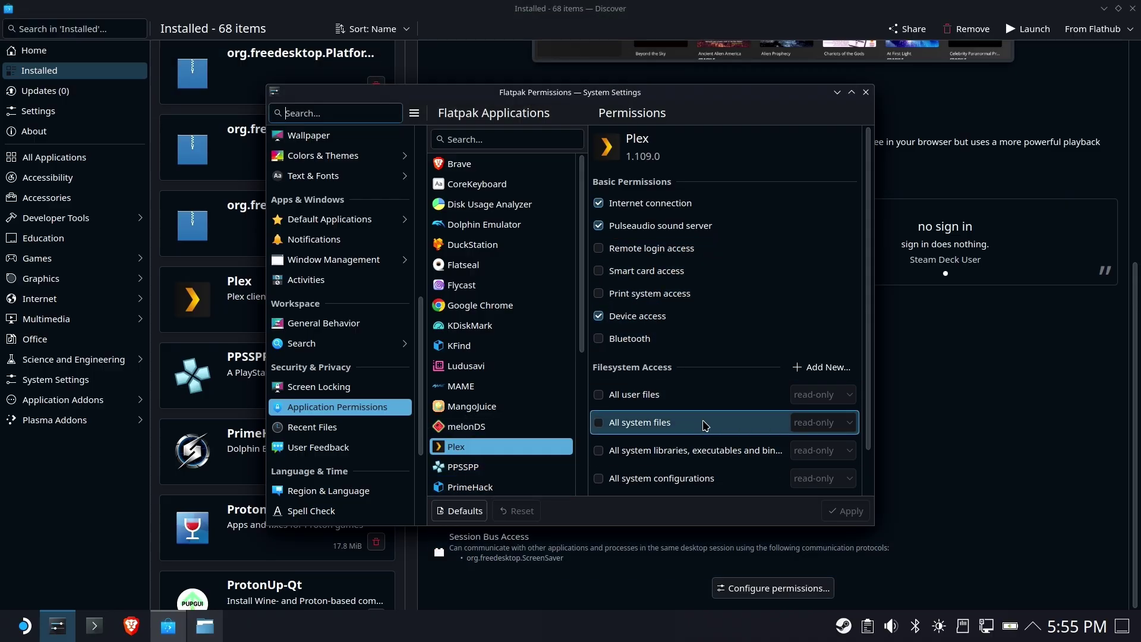
# - Grant Plex read/write access to all system files, apply the change and close the permission settings
pyautogui.click(598, 423)
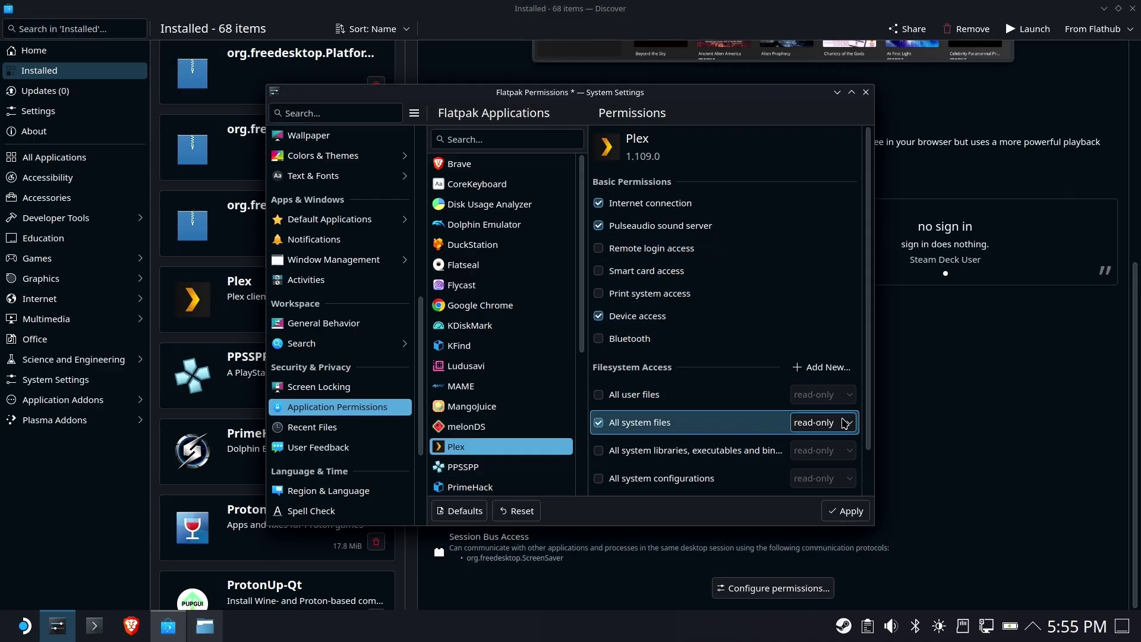
pyautogui.click(842, 423)
pyautogui.click(835, 363)
pyautogui.click(848, 511)
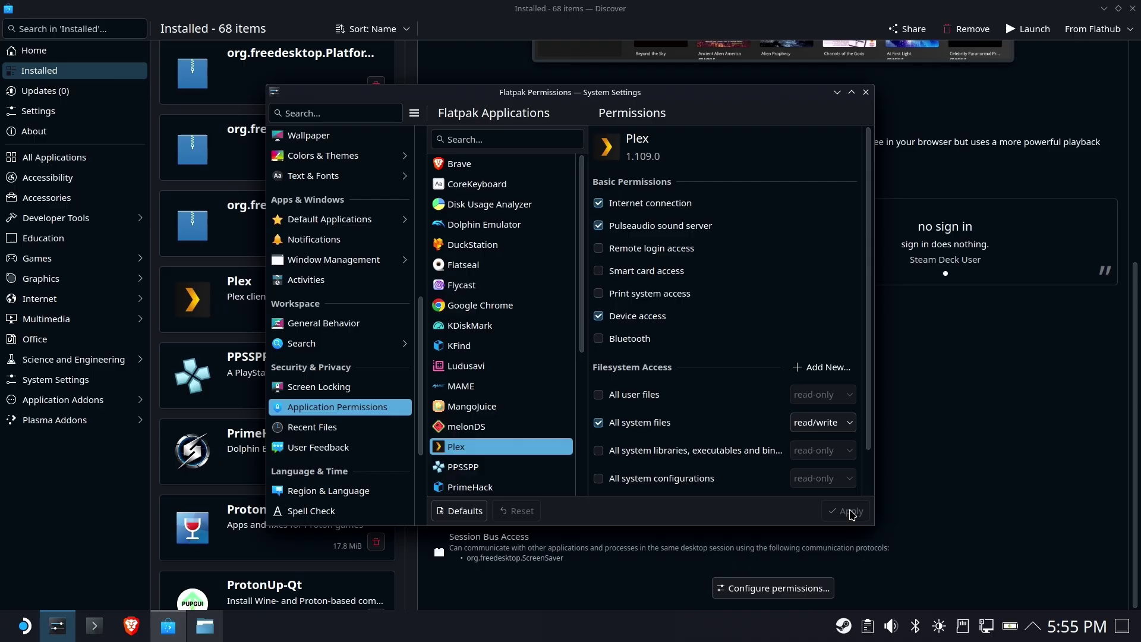
pyautogui.click(866, 93)
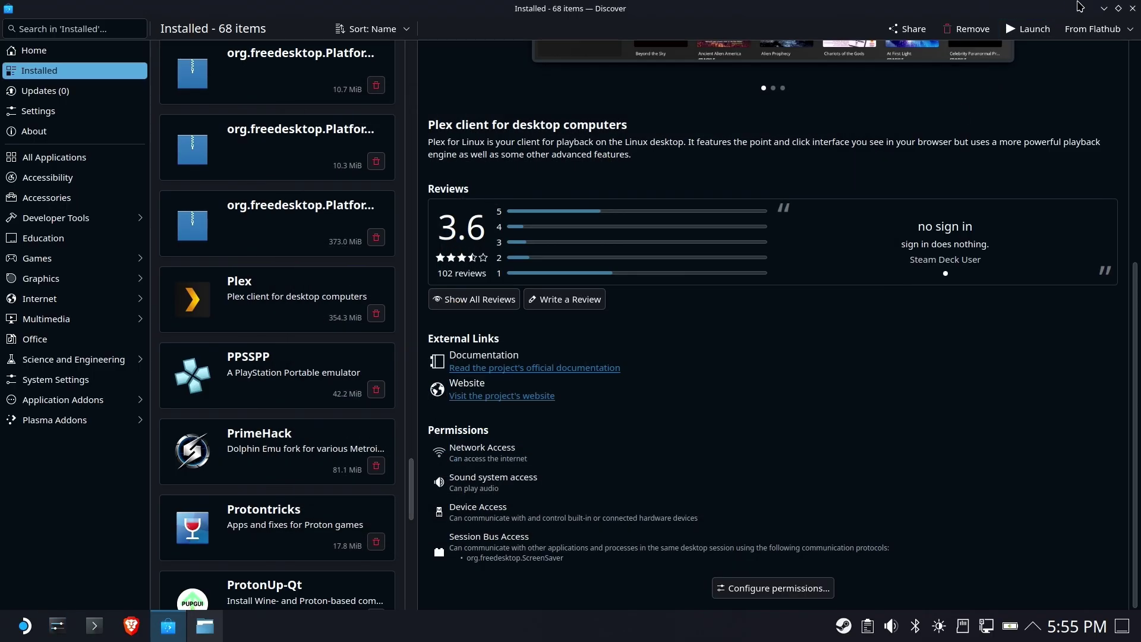
# - Close Discover, launch Plex from the desktop and open its Downloads list
pyautogui.click(1132, 9)
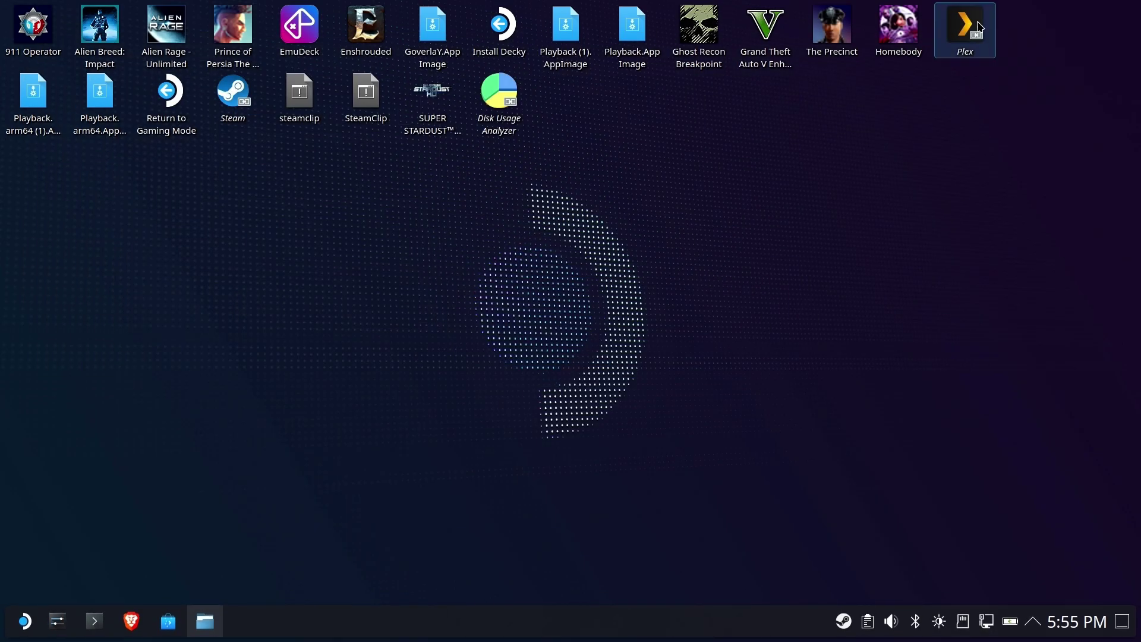
pyautogui.click(979, 27)
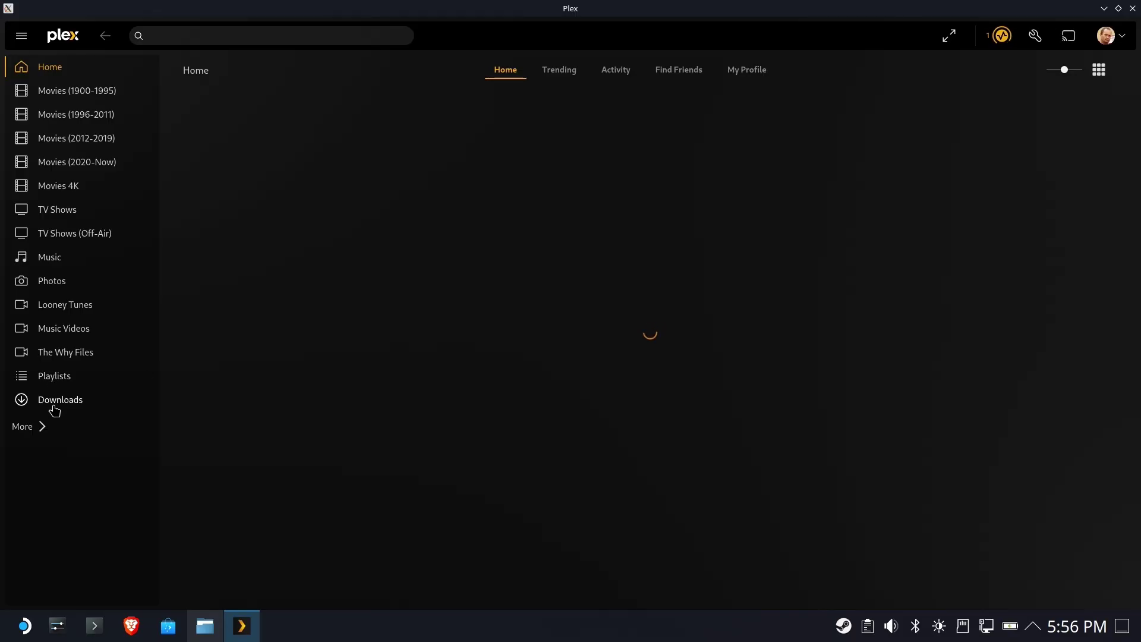
pyautogui.click(54, 406)
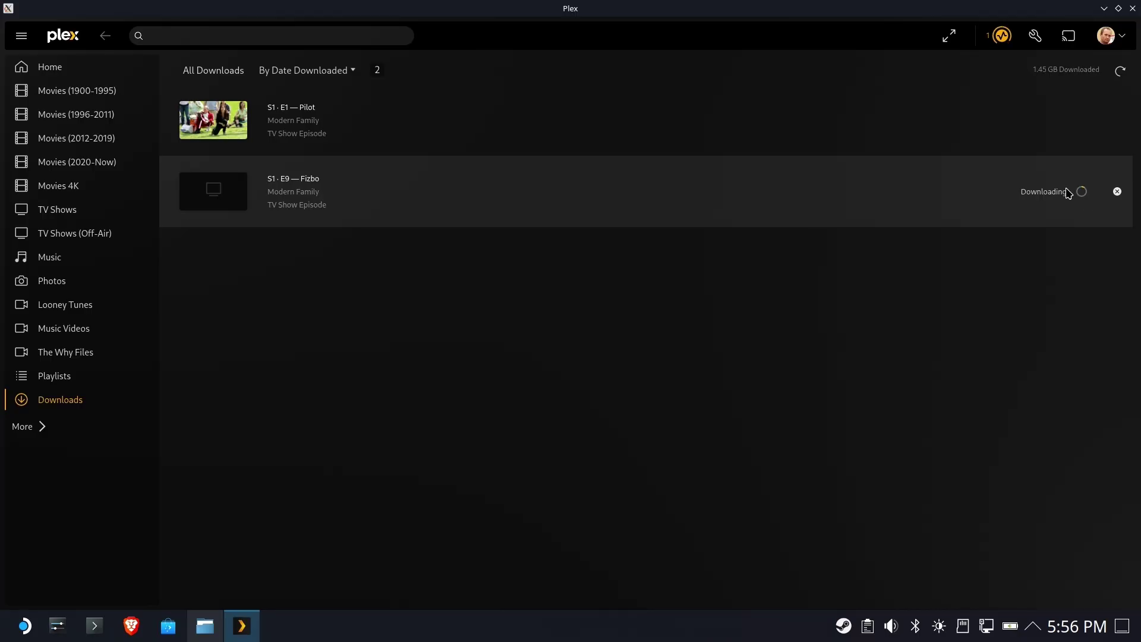
# - Switch to Dolphin and open the Sync link in one pane and _PlexSync_ on the primary drive in the other to compare them
pyautogui.hotkey('alt', 'Tab')
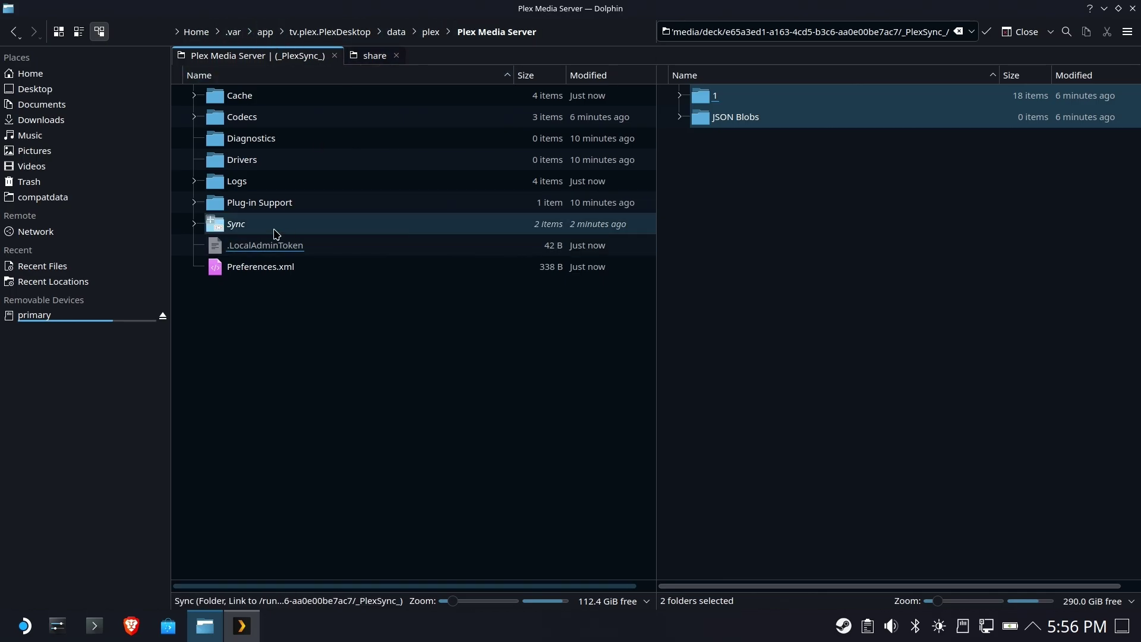
pyautogui.doubleClick(237, 224)
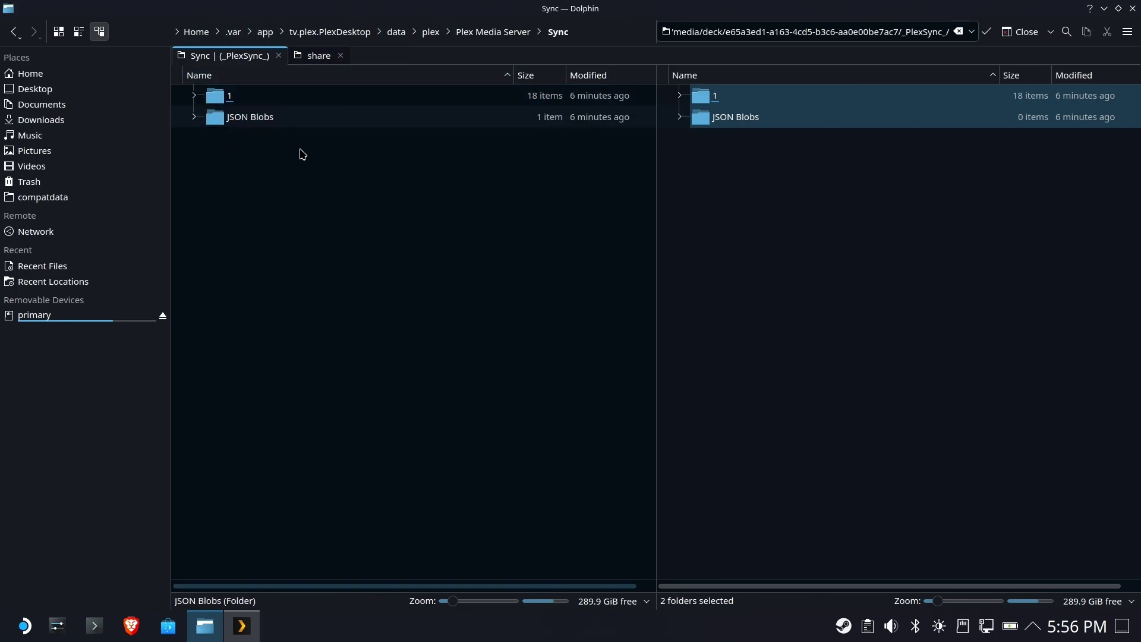
pyautogui.click(871, 203)
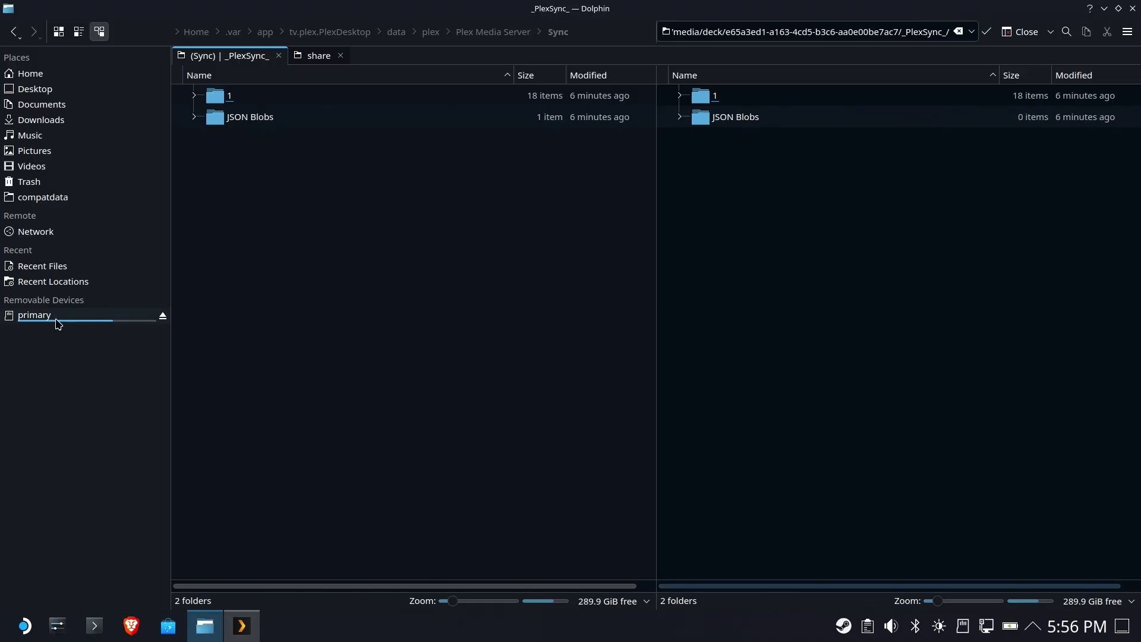
pyautogui.click(56, 317)
pyautogui.doubleClick(810, 98)
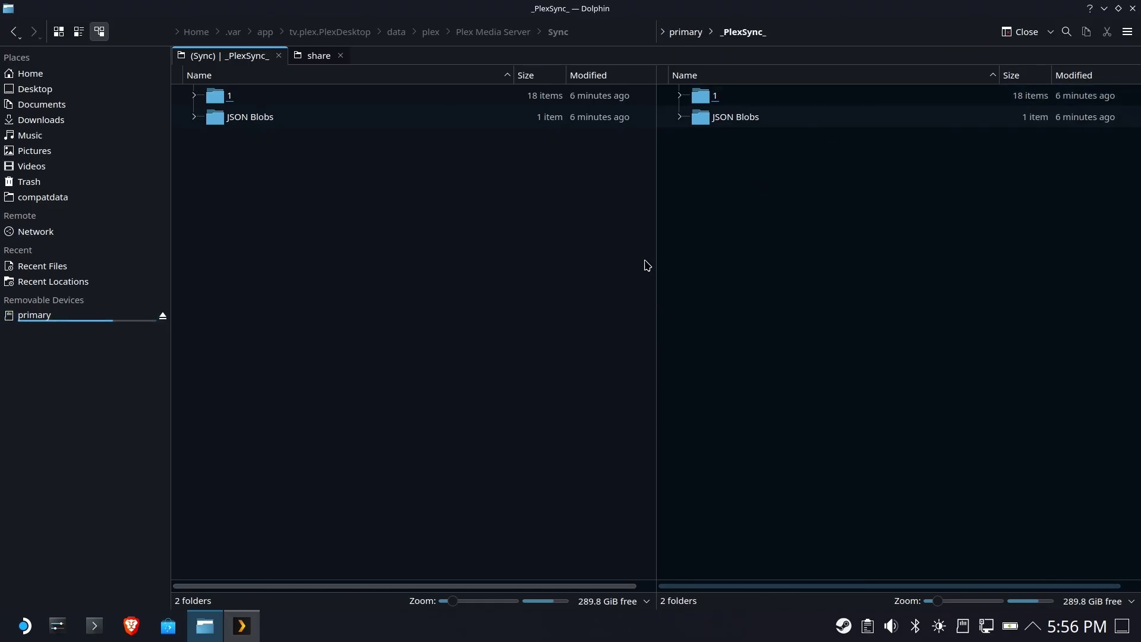
# - Check the Fizbo download in Plex, minimize it, and open 1/5/Modern Family (2009)/Season 01 inside _PlexSync_ in Dolphin
pyautogui.click(241, 626)
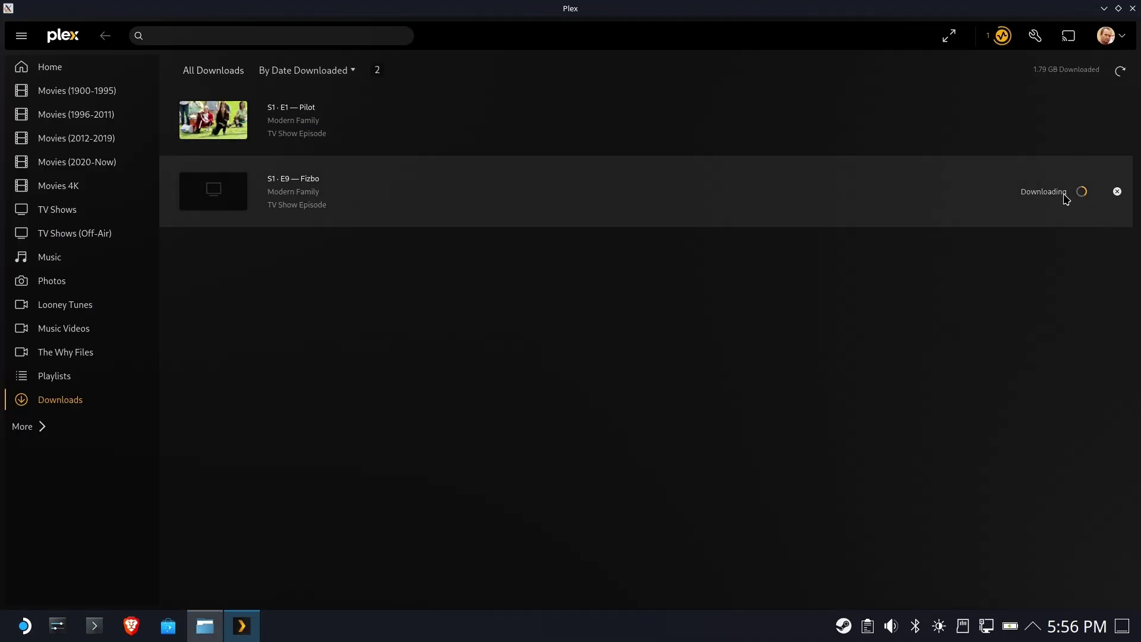
pyautogui.click(1107, 10)
pyautogui.click(714, 98)
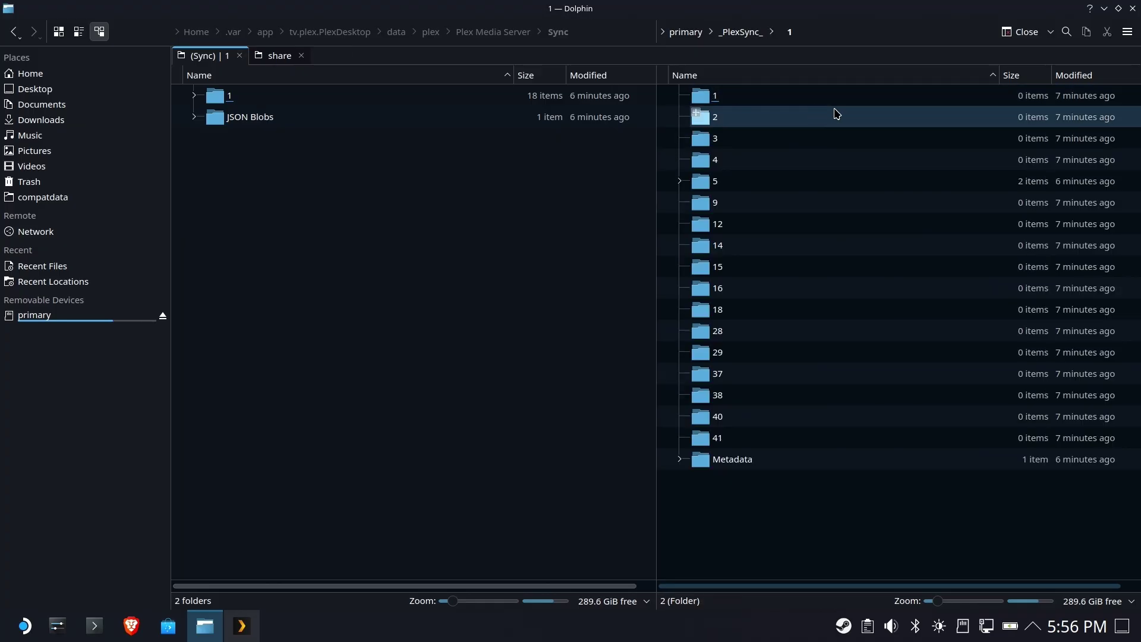
pyautogui.click(713, 183)
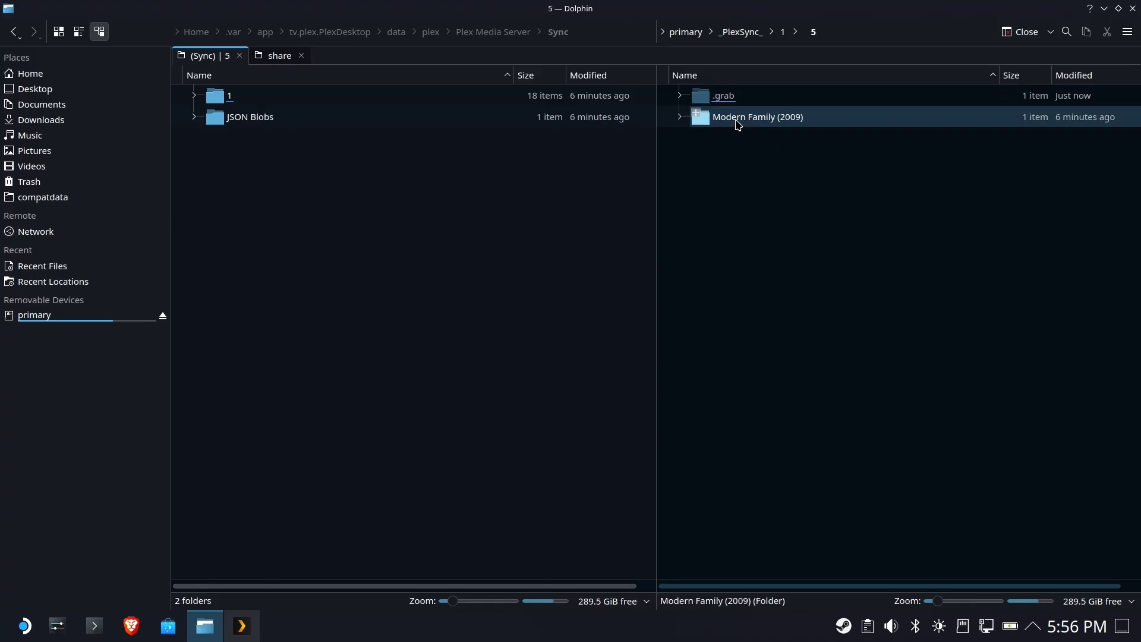
pyautogui.click(766, 118)
pyautogui.click(737, 97)
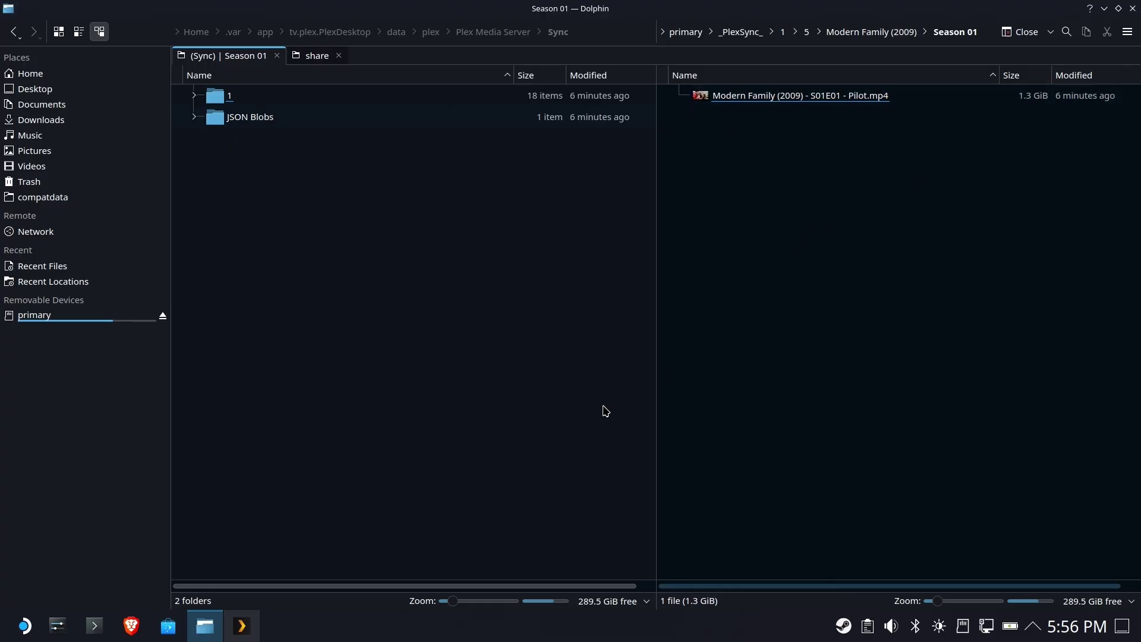
# - Restore Plex to a smaller window over Dolphin and position it so both the downloads and the Season 01 files can be checked
pyautogui.click(241, 625)
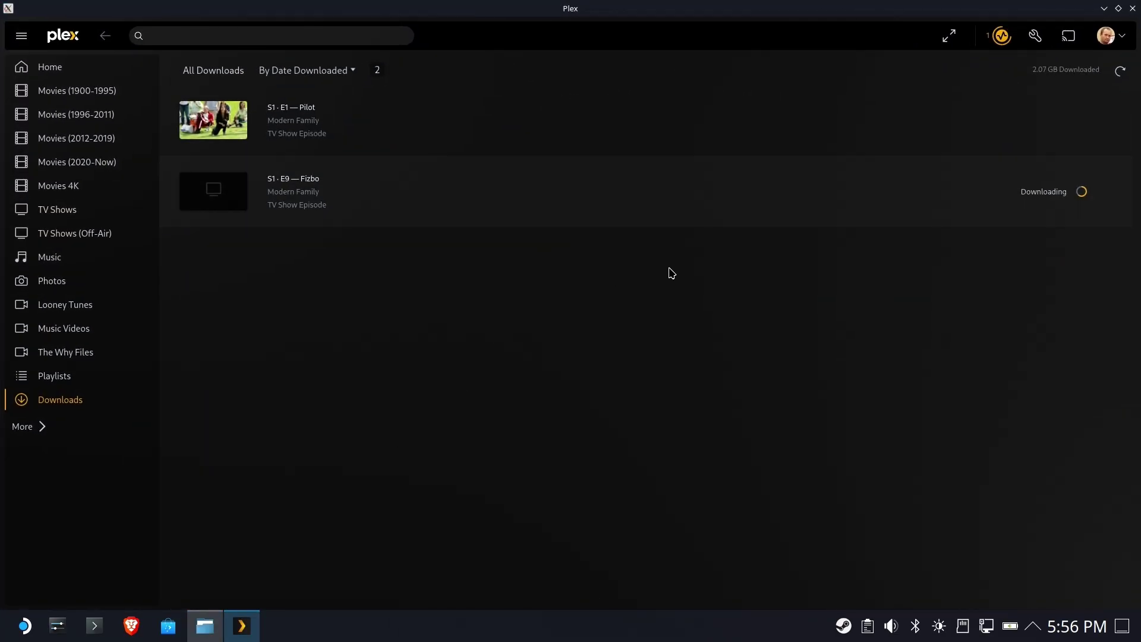
pyautogui.click(1117, 8)
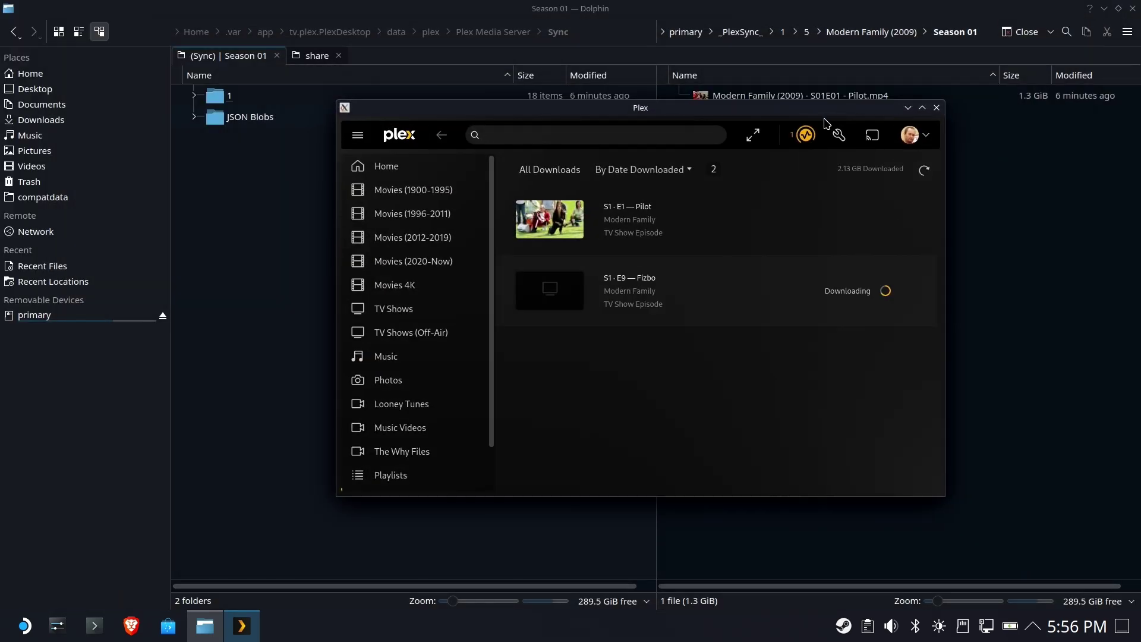
pyautogui.moveTo(822, 117); pyautogui.dragTo(719, 151)
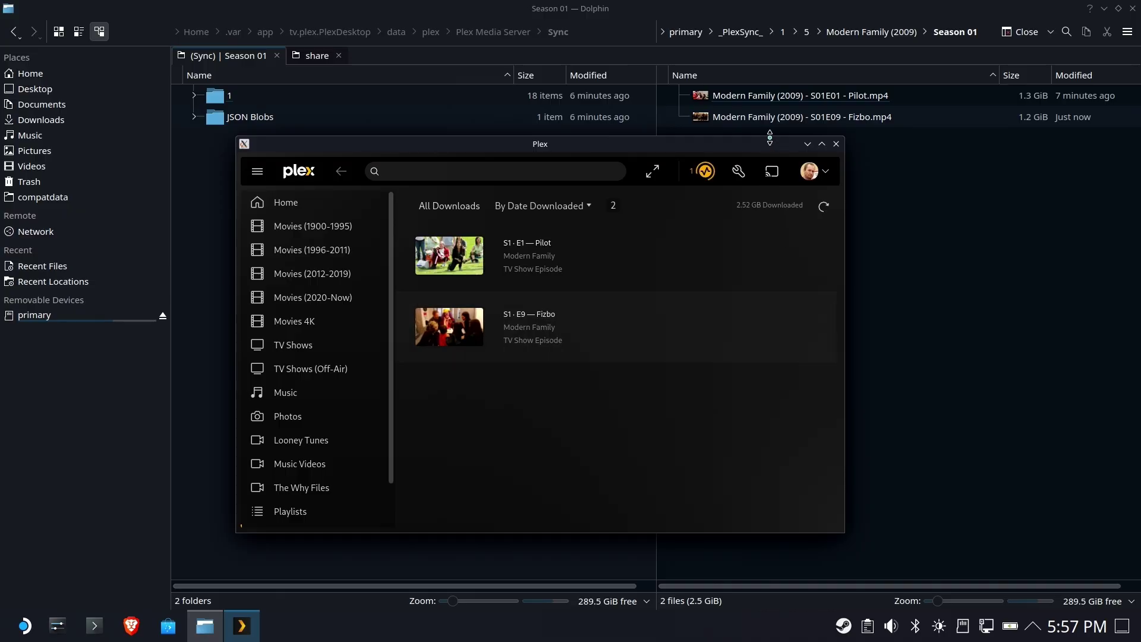
pyautogui.moveTo(760, 149); pyautogui.dragTo(673, 215)
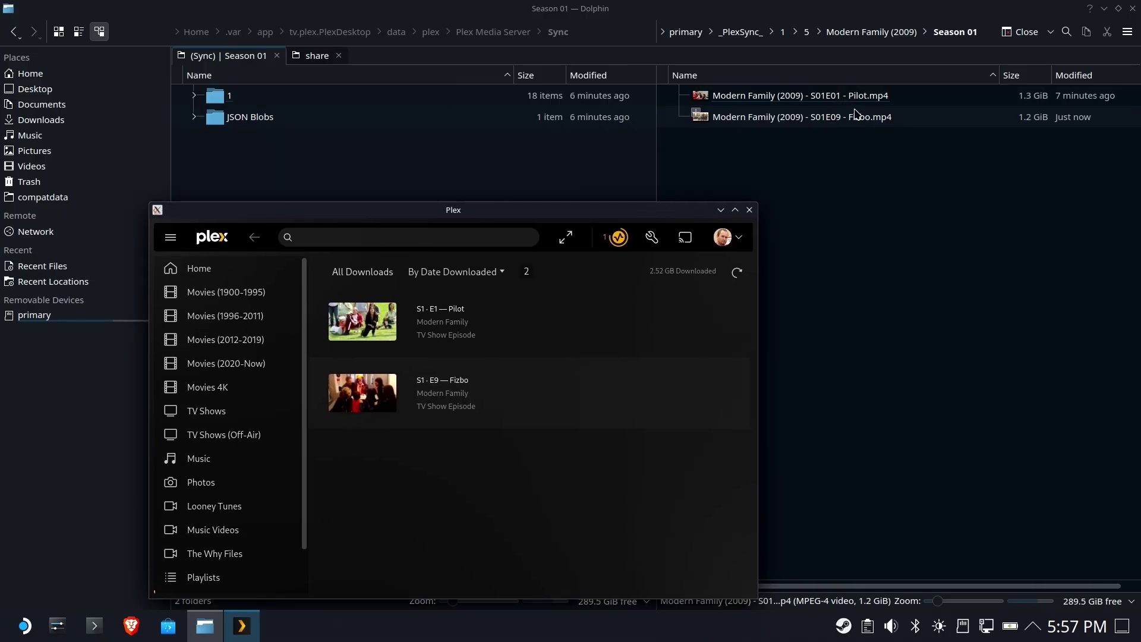
# - Close Plex and Dolphin, relaunch Plex in a maximized window and select the existing owner profile
pyautogui.click(749, 210)
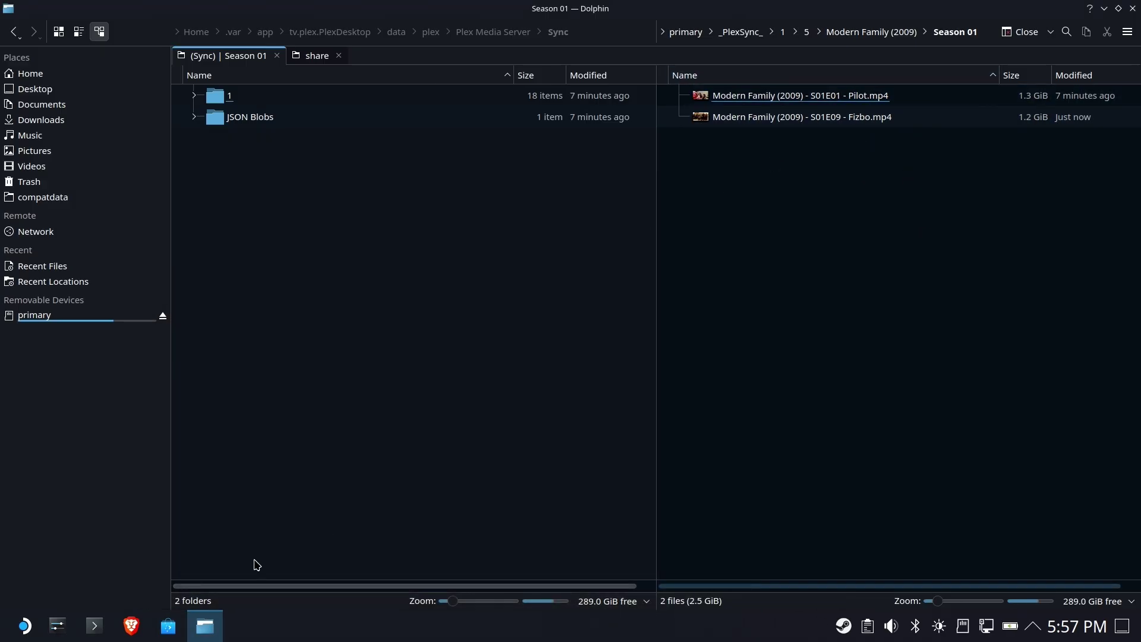
pyautogui.click(1132, 8)
pyautogui.doubleClick(963, 31)
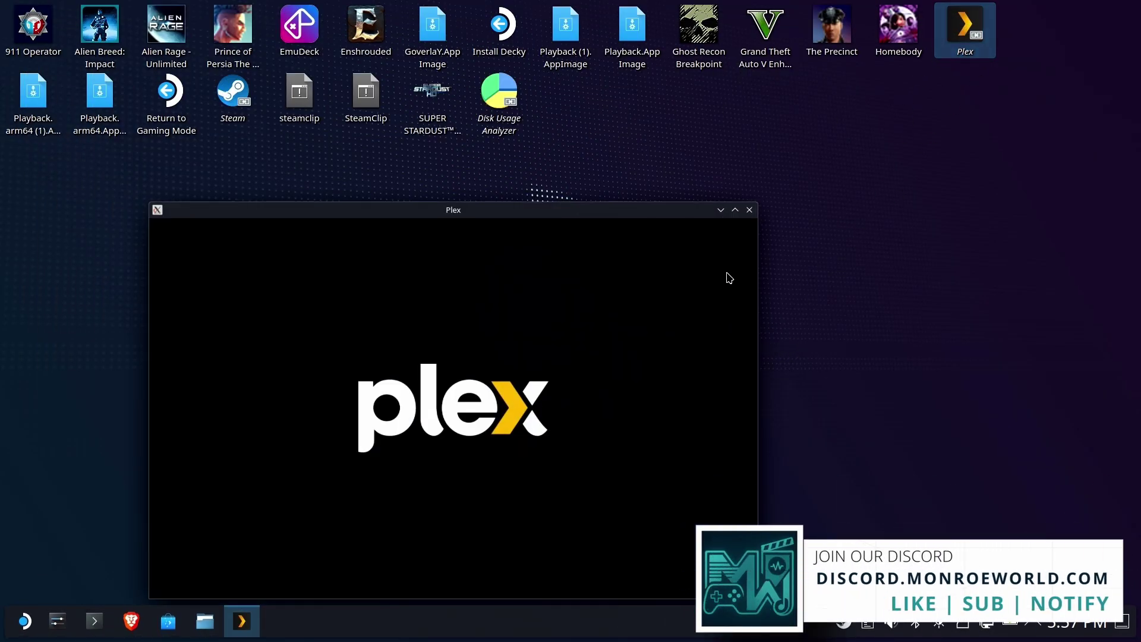
pyautogui.click(735, 210)
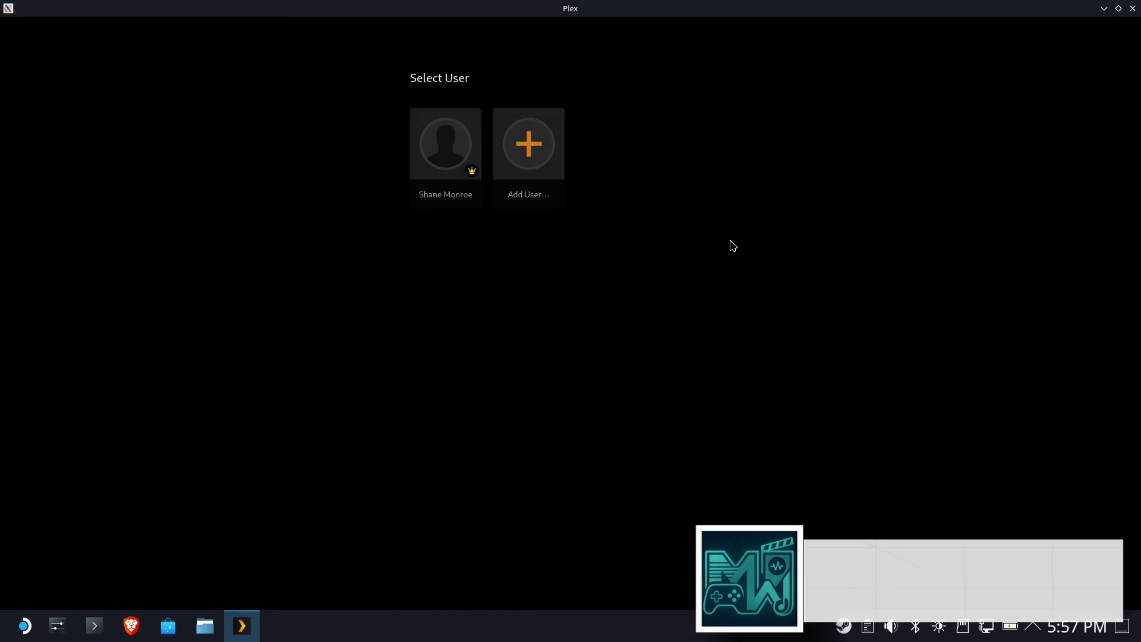
pyautogui.click(471, 159)
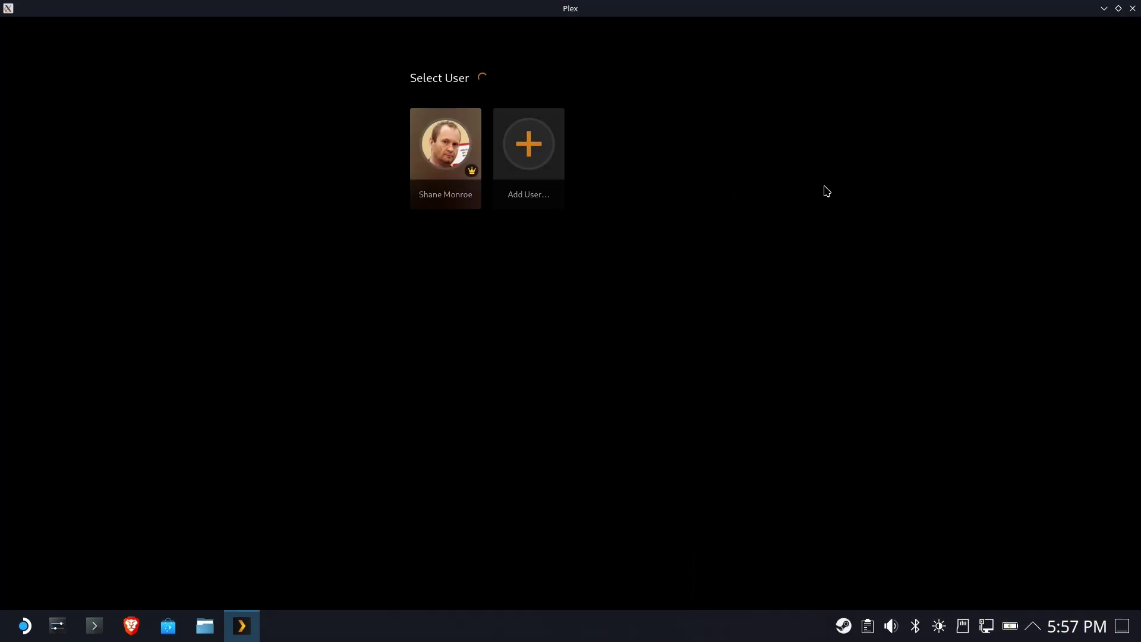